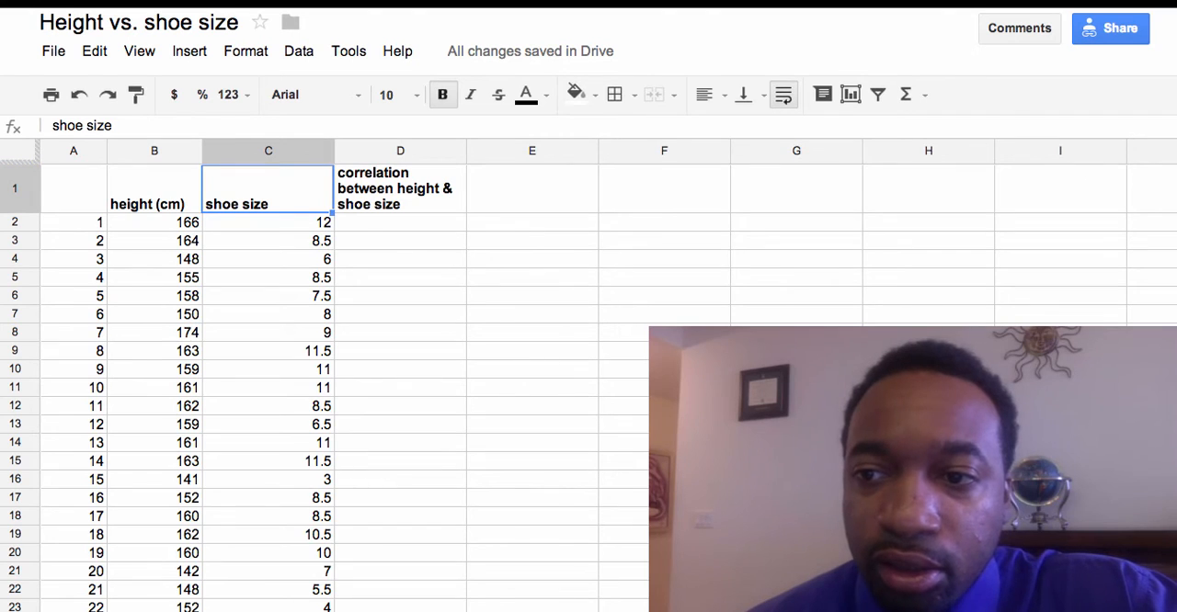
Step: Examine the height and shoe size data, checking the extent of the records and which column belongs on each axis
scroll(1172, 267, "down", 6)
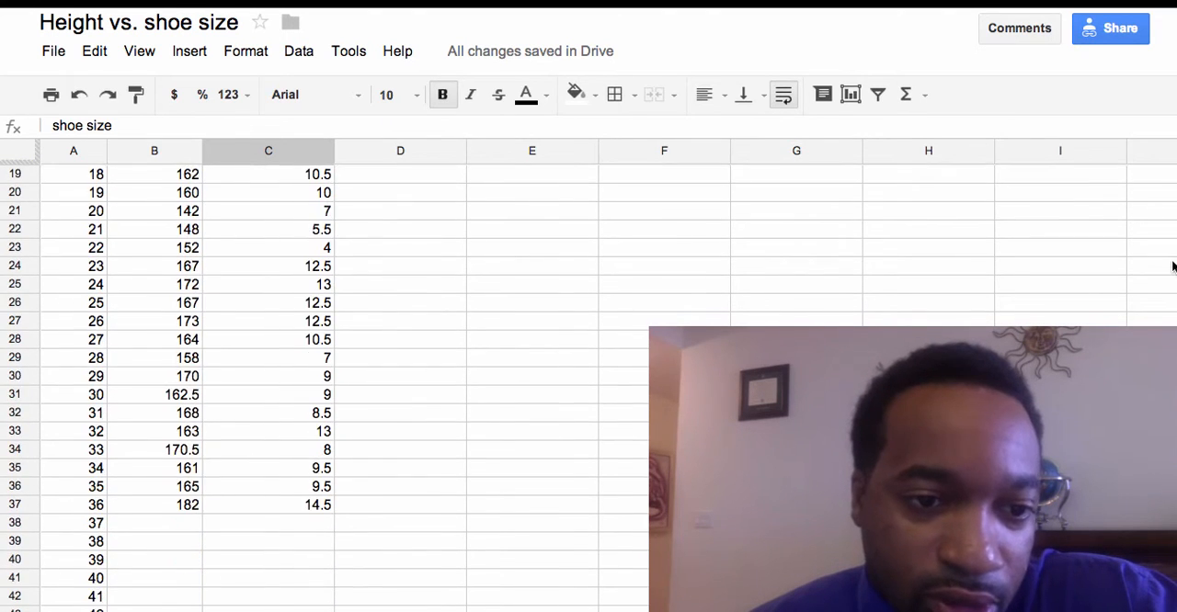
scroll(1172, 267, "up", 6)
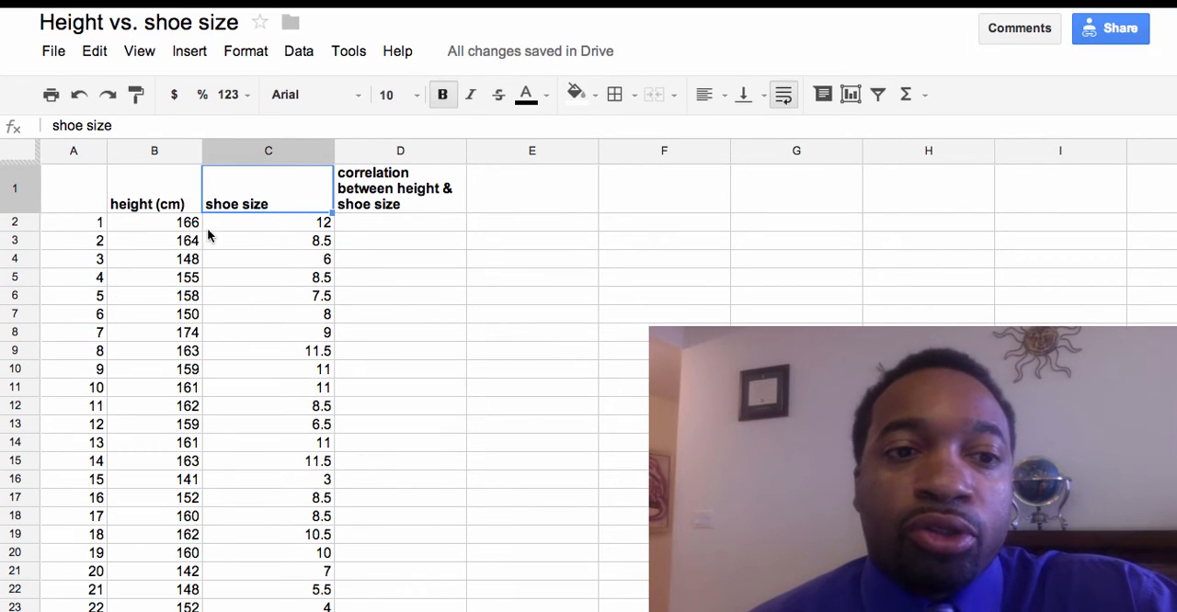
left_click(152, 187)
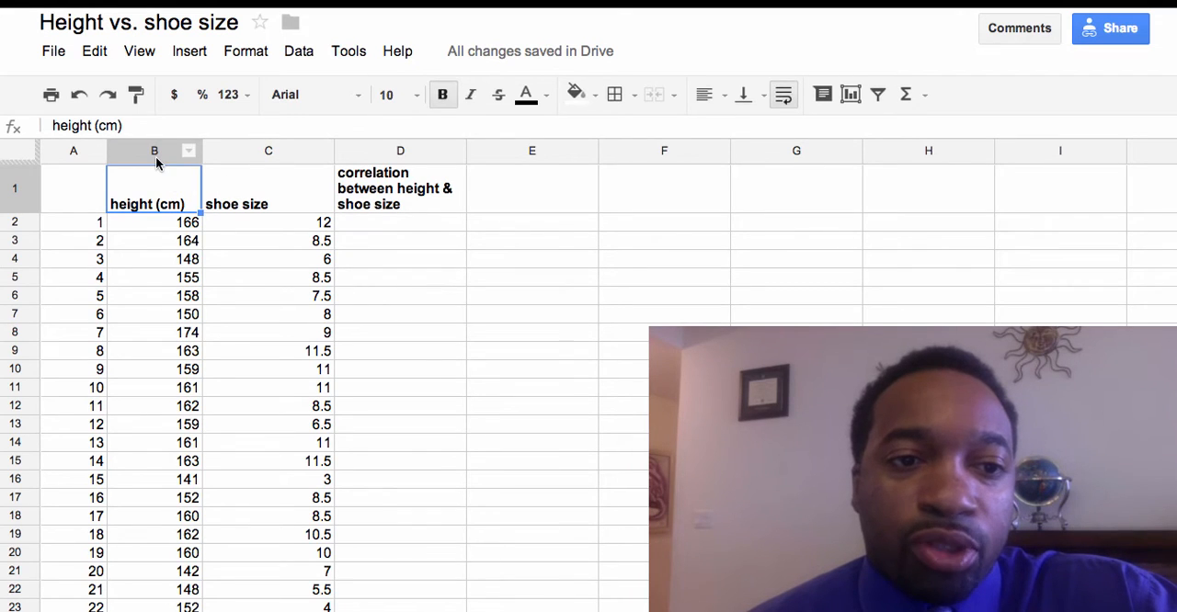
left_click(154, 155)
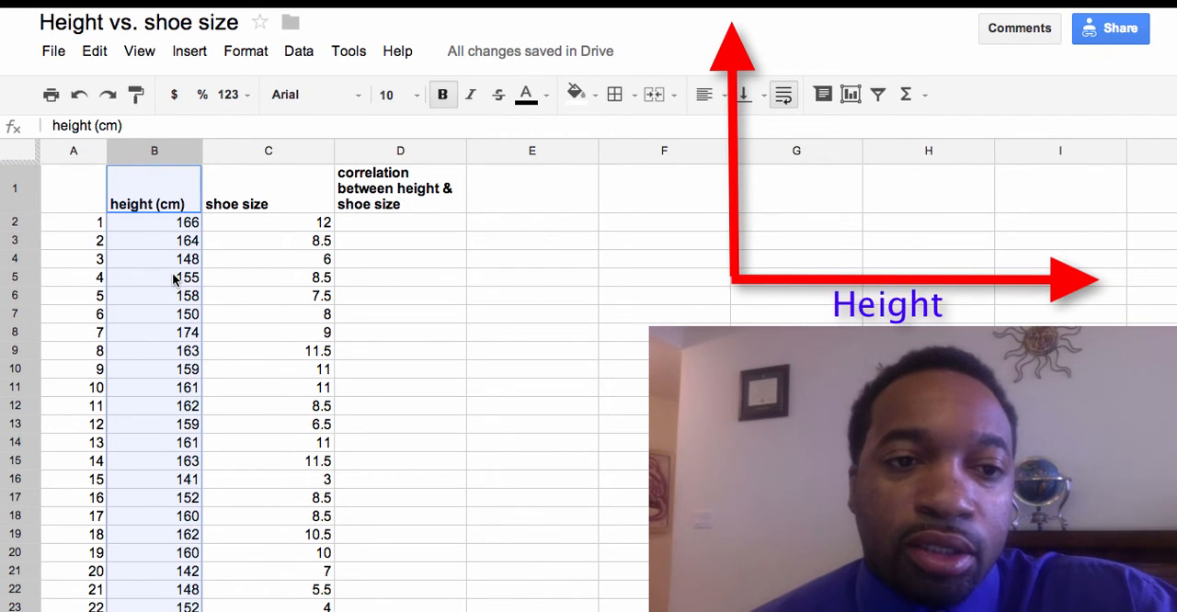
left_click(272, 203)
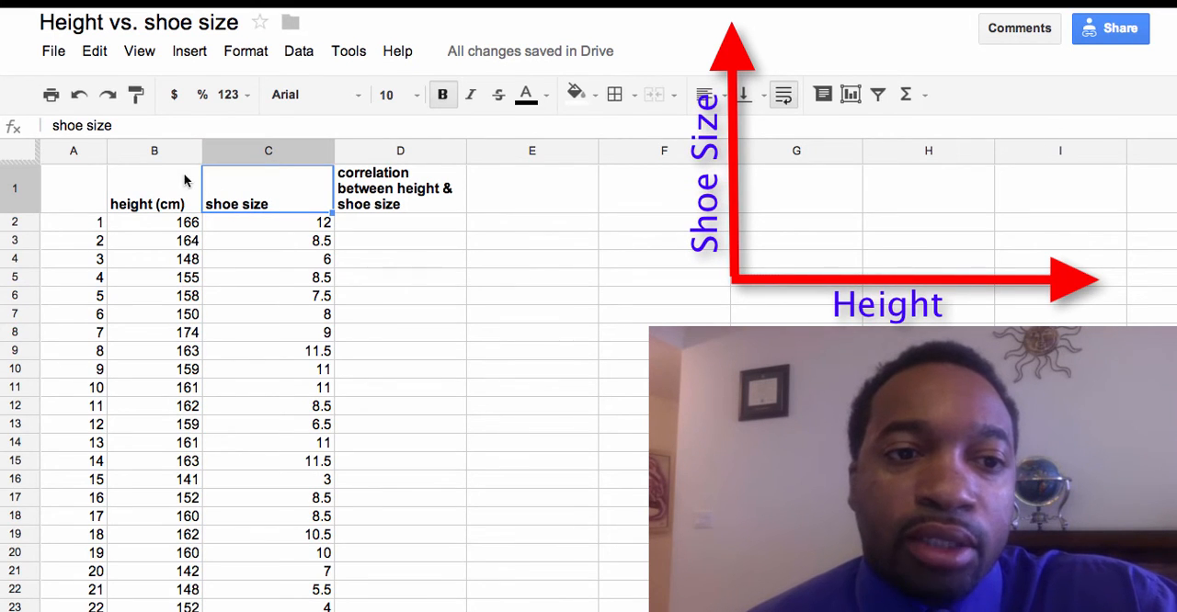
left_click(159, 154)
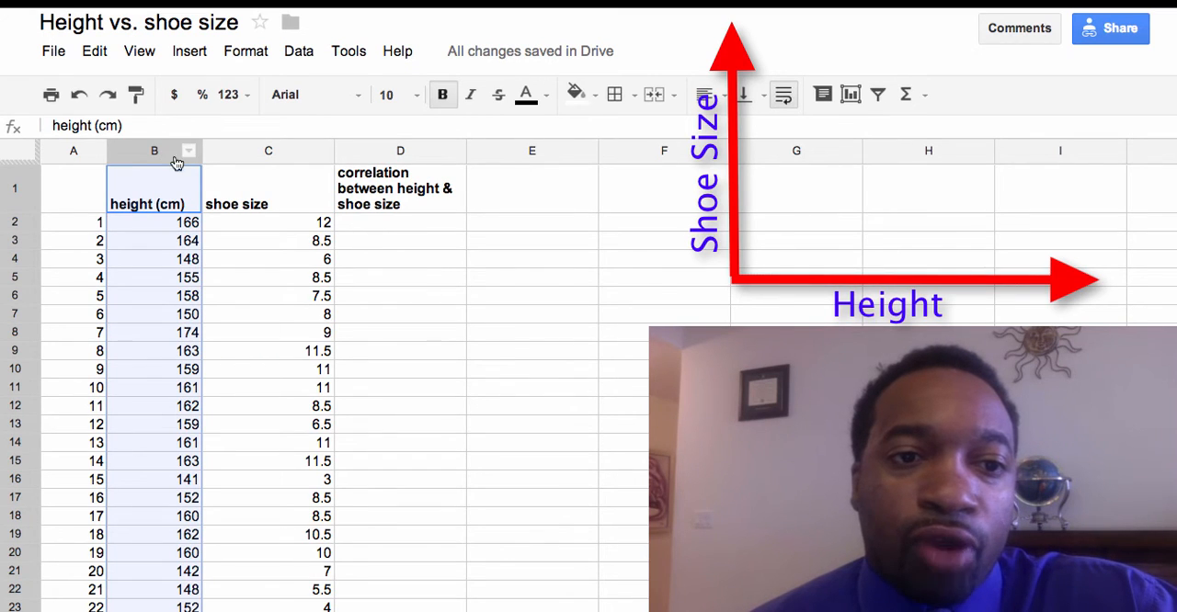
left_click(234, 150)
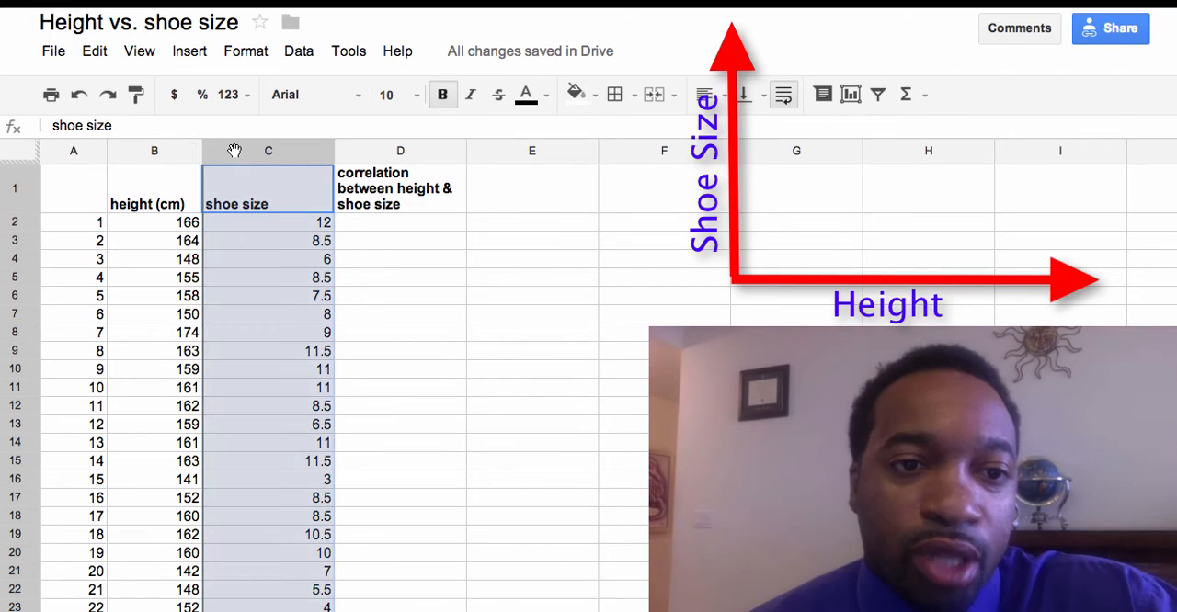
left_click_drag(235, 151, 286, 160)
left_click(160, 204)
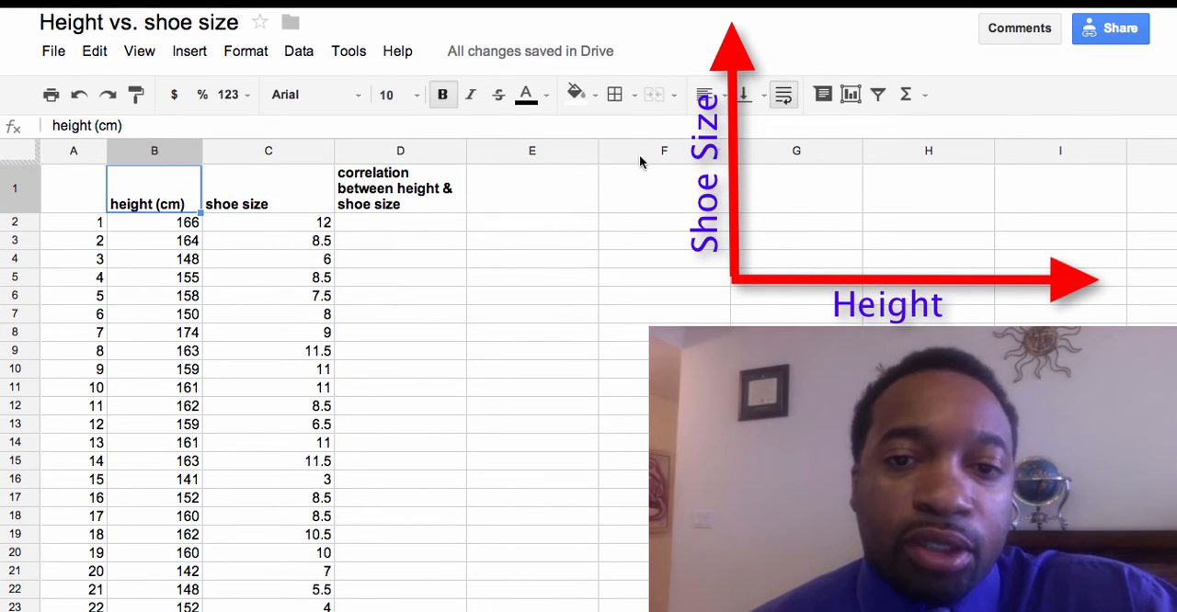
left_click(62, 152)
mouse_move(62, 152)
left_mouse_down()
mouse_move(184, 152)
mouse_move(79, 151)
left_mouse_up()
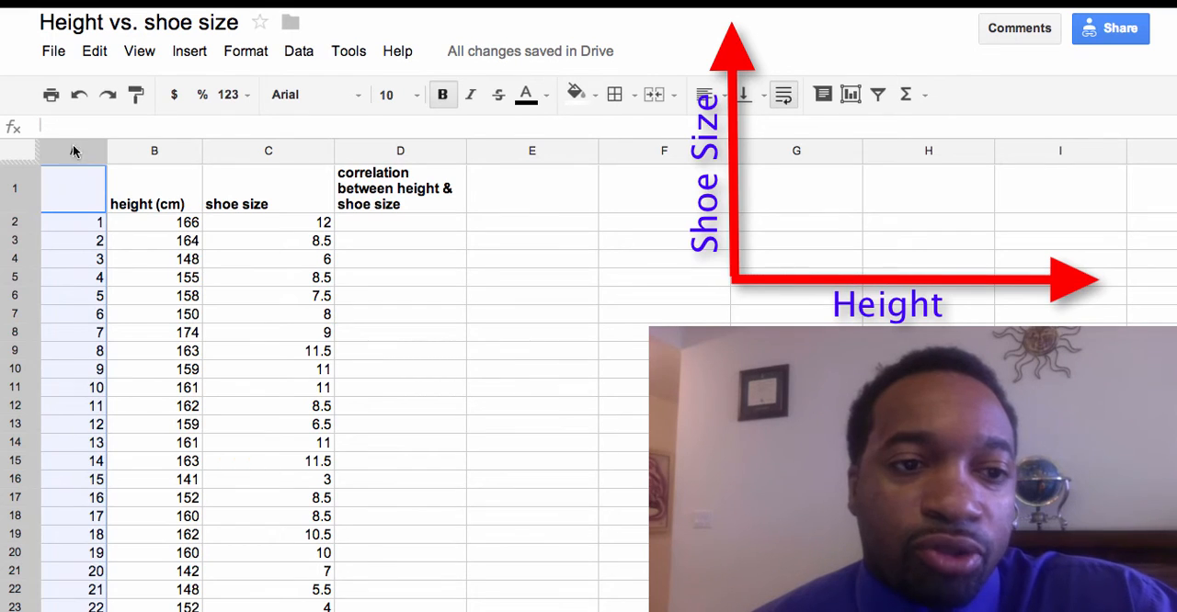
left_click(140, 242)
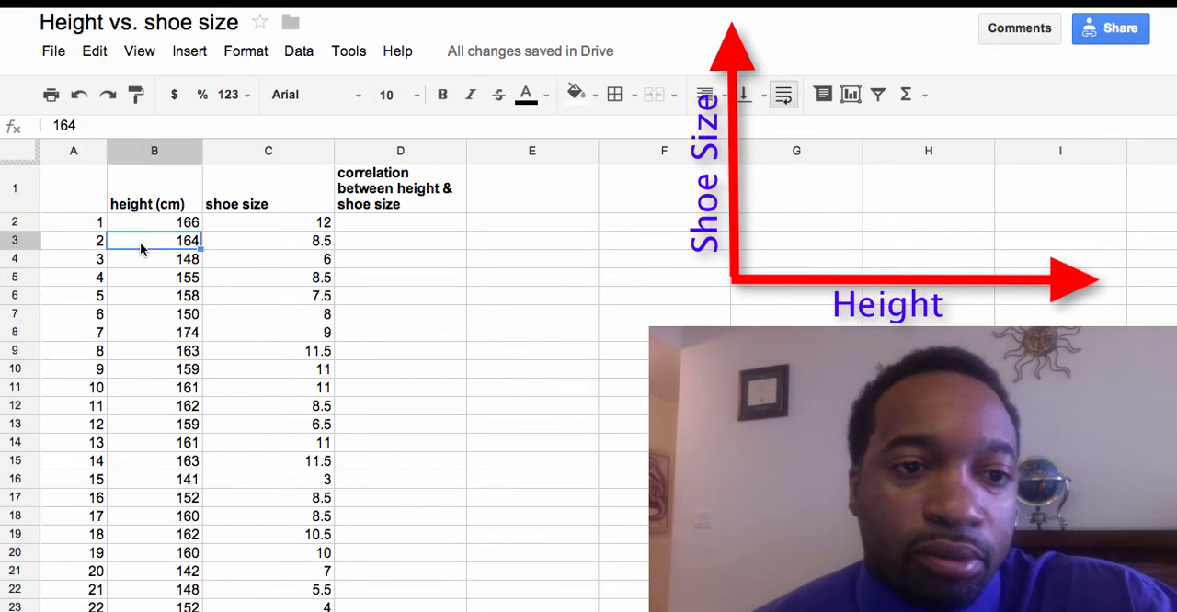
Step: Create a scatter chart from the height and shoe size columns, B and C
left_click(144, 151)
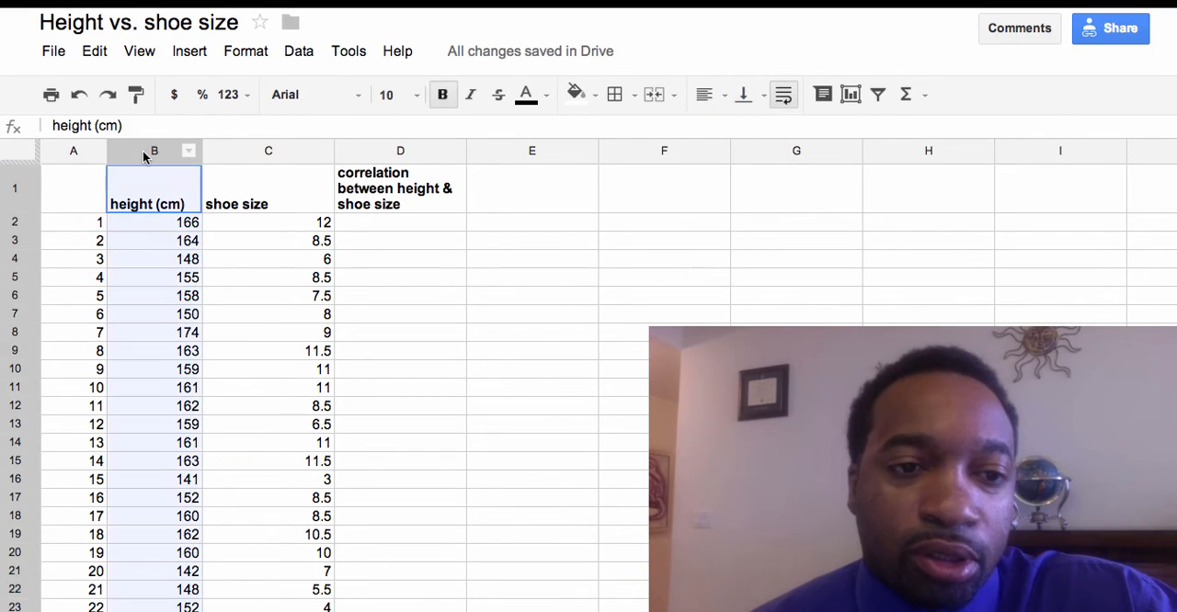
left_click_drag(172, 163, 249, 177)
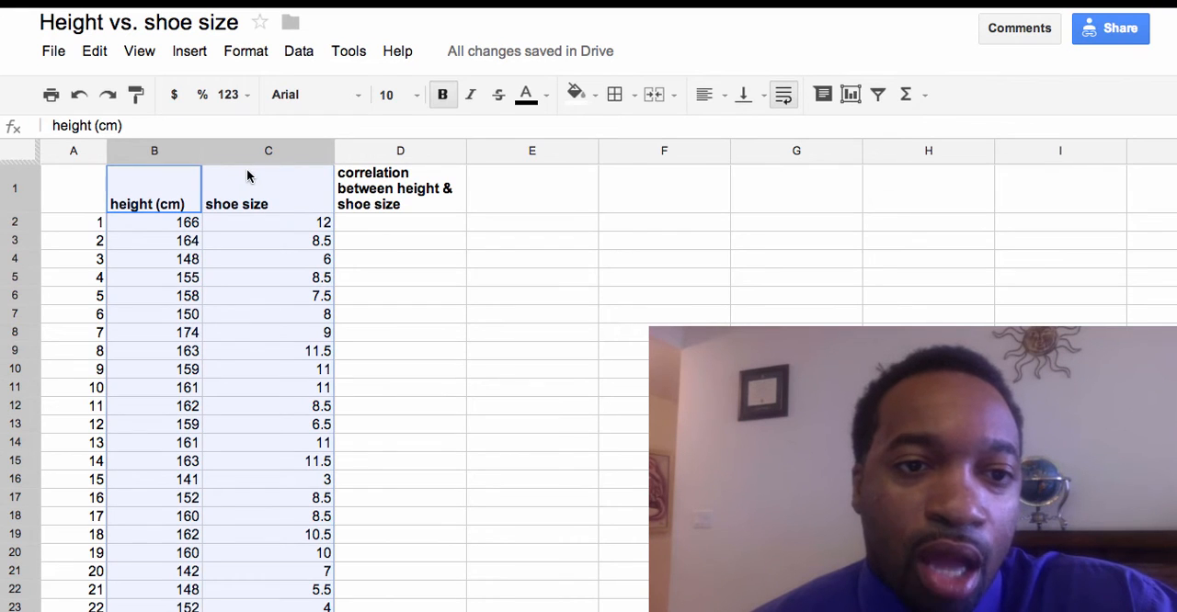
left_click(183, 50)
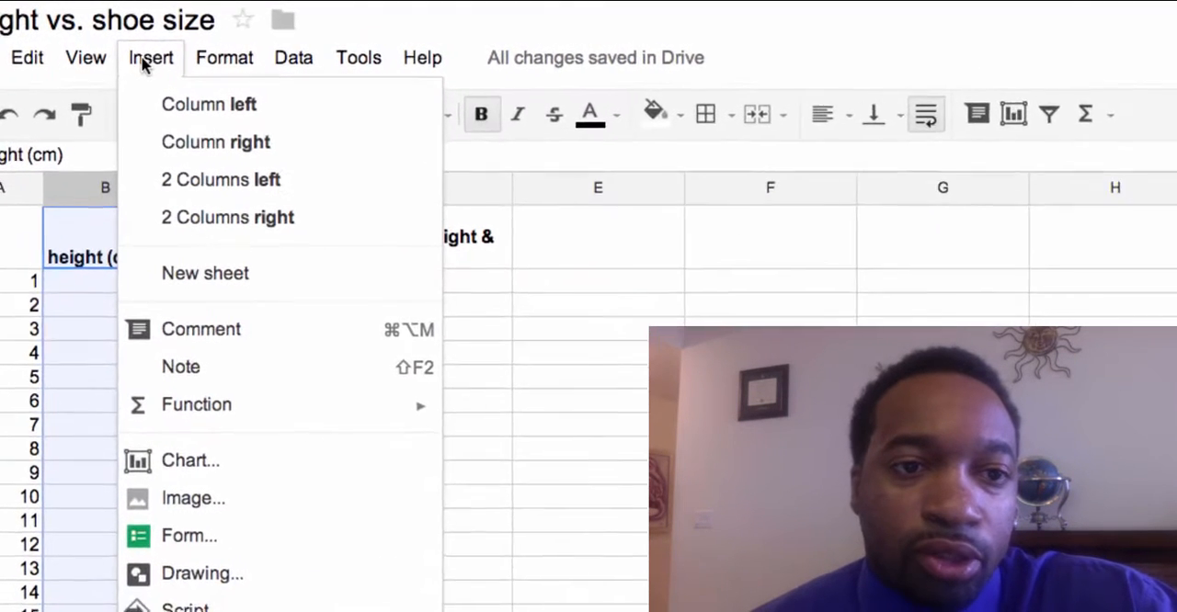
left_click(181, 481)
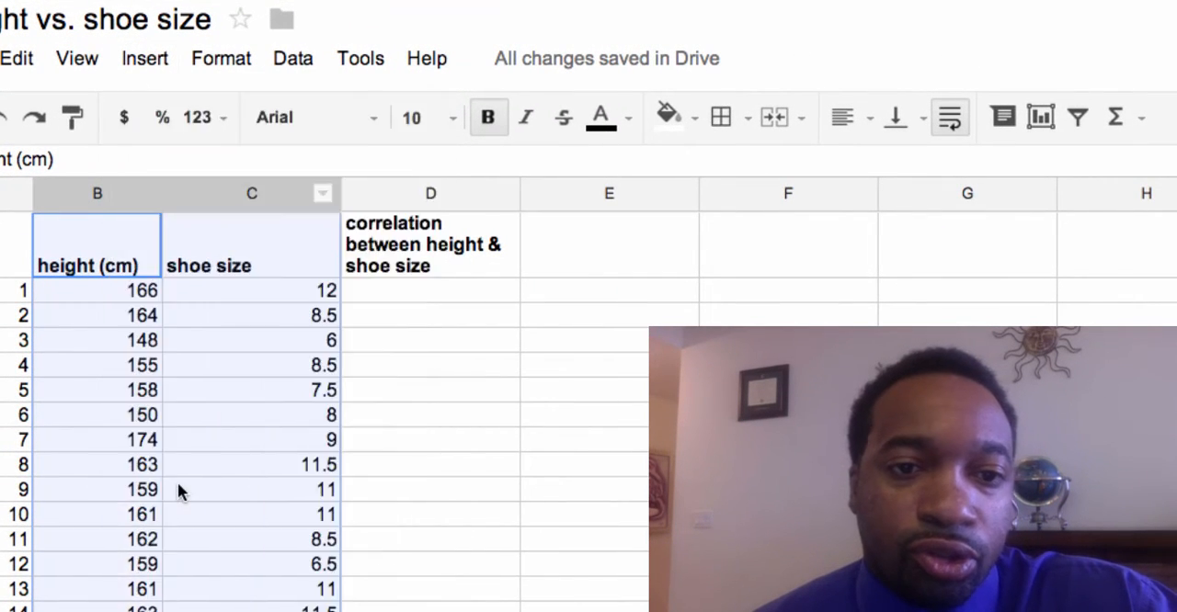
left_click(151, 153)
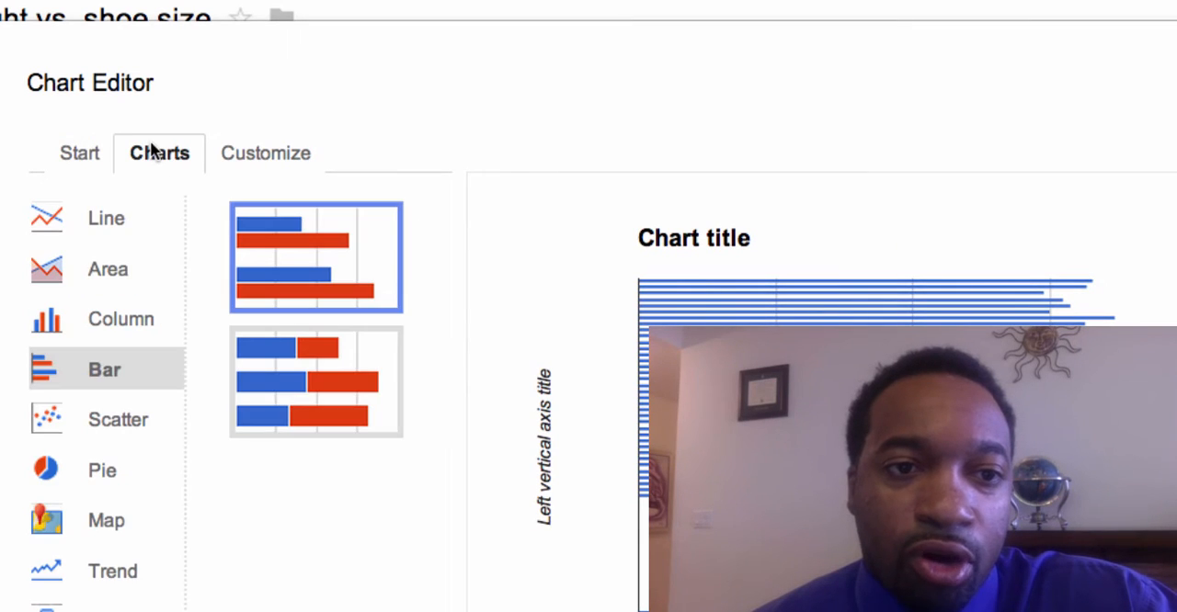
left_click(111, 429)
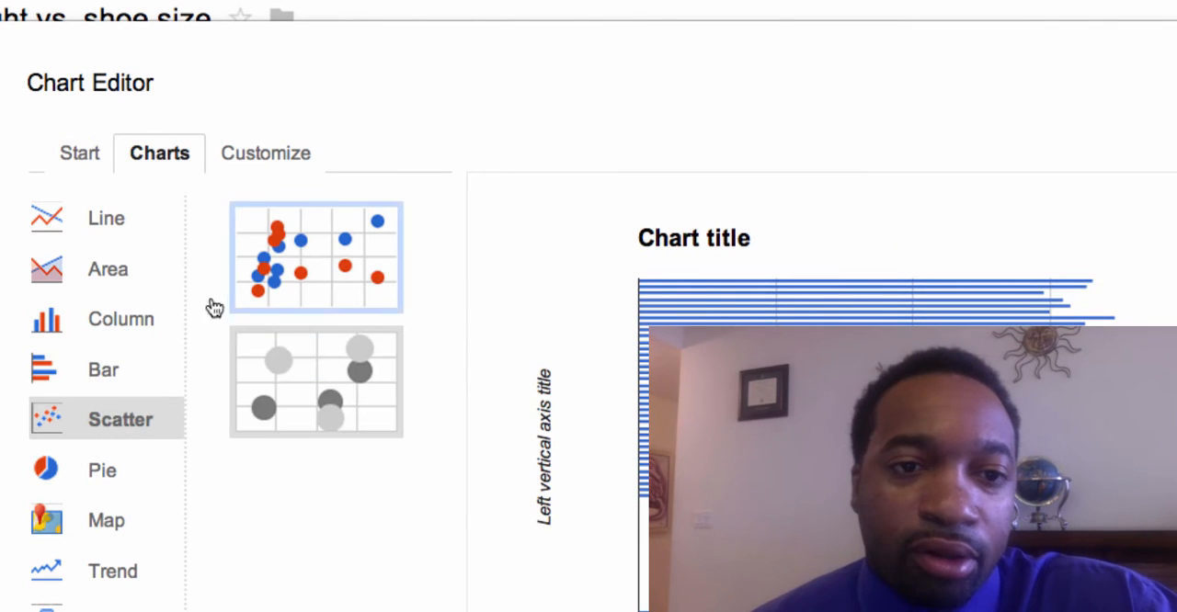
left_click(317, 288)
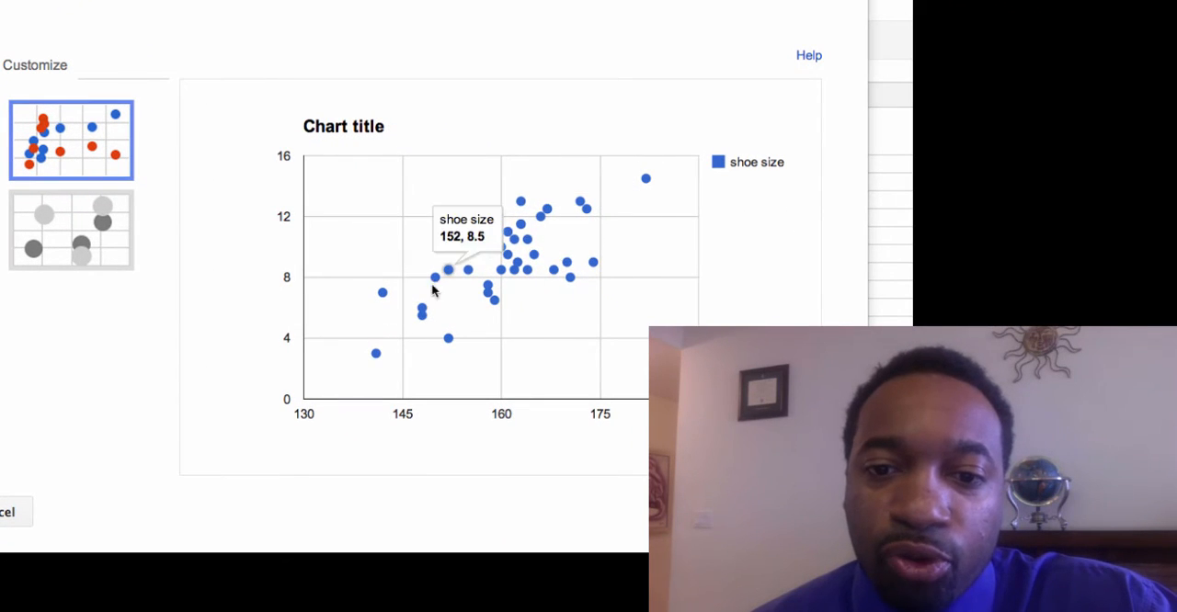
Step: Set the chart title to "Correlation between height and shoe size"
mouse_move(418, 320)
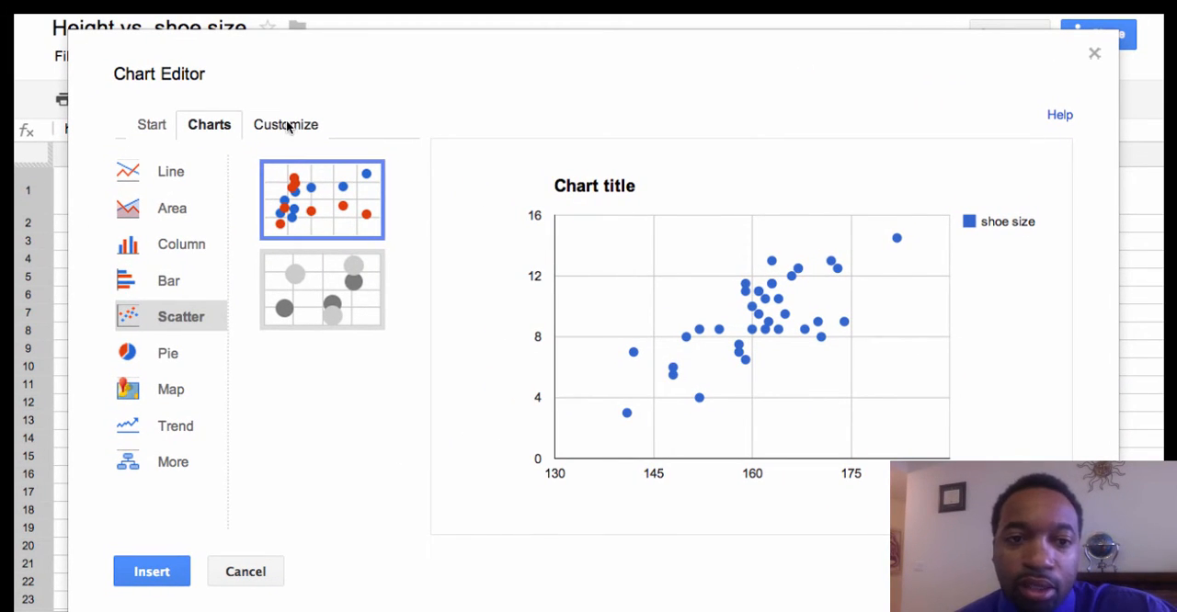
left_click(288, 127)
triple_click(175, 264)
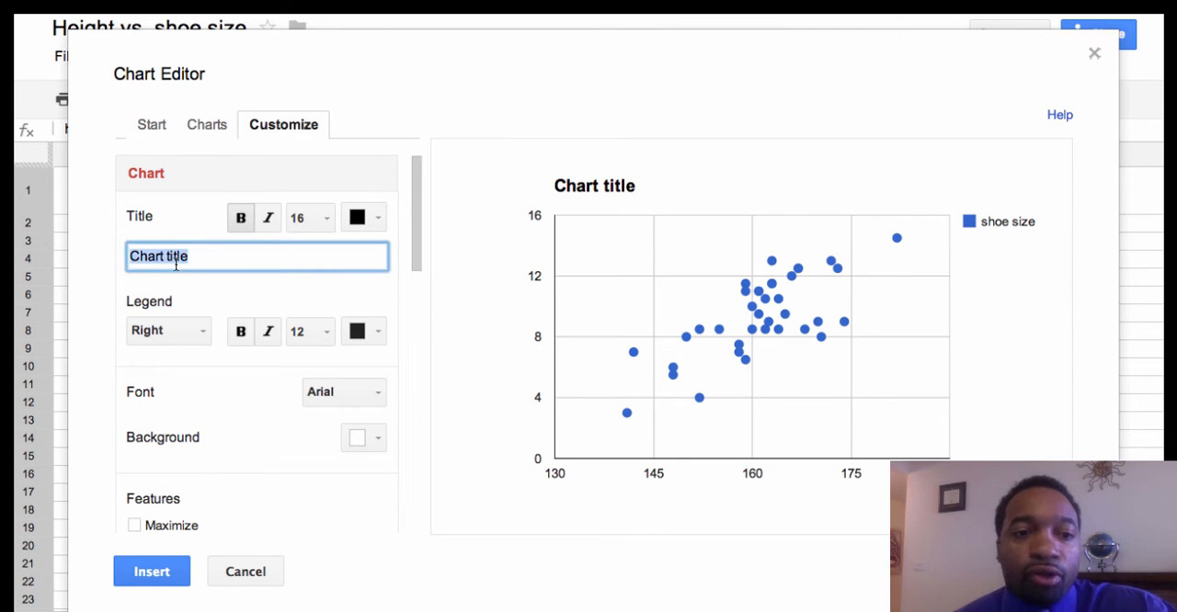
type("Correlation between height and shoe size")
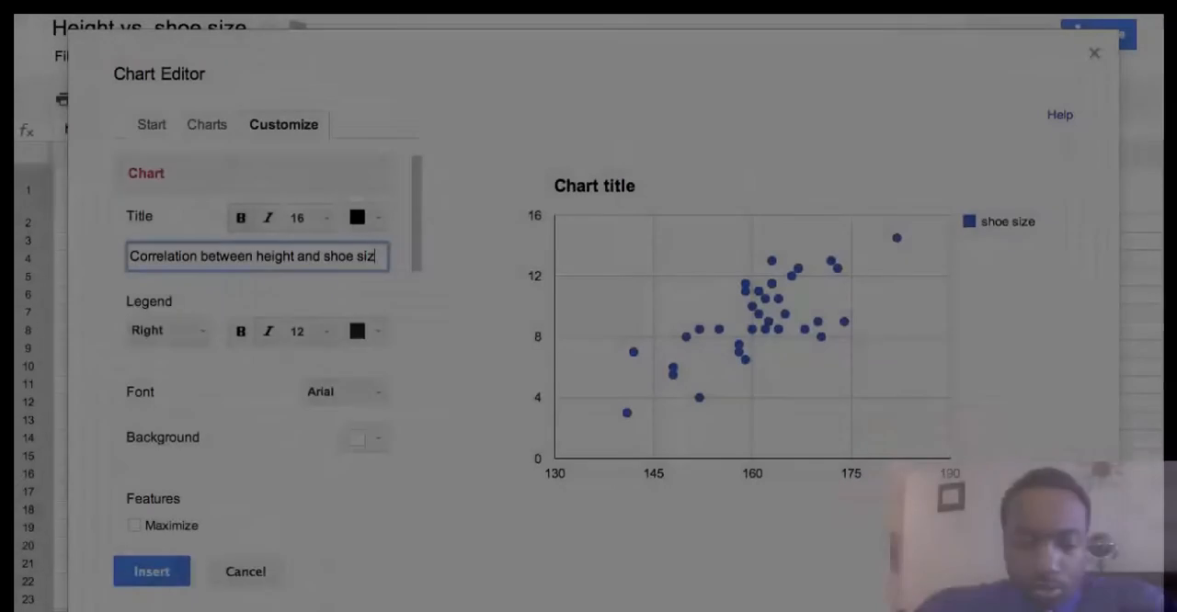
left_click(240, 286)
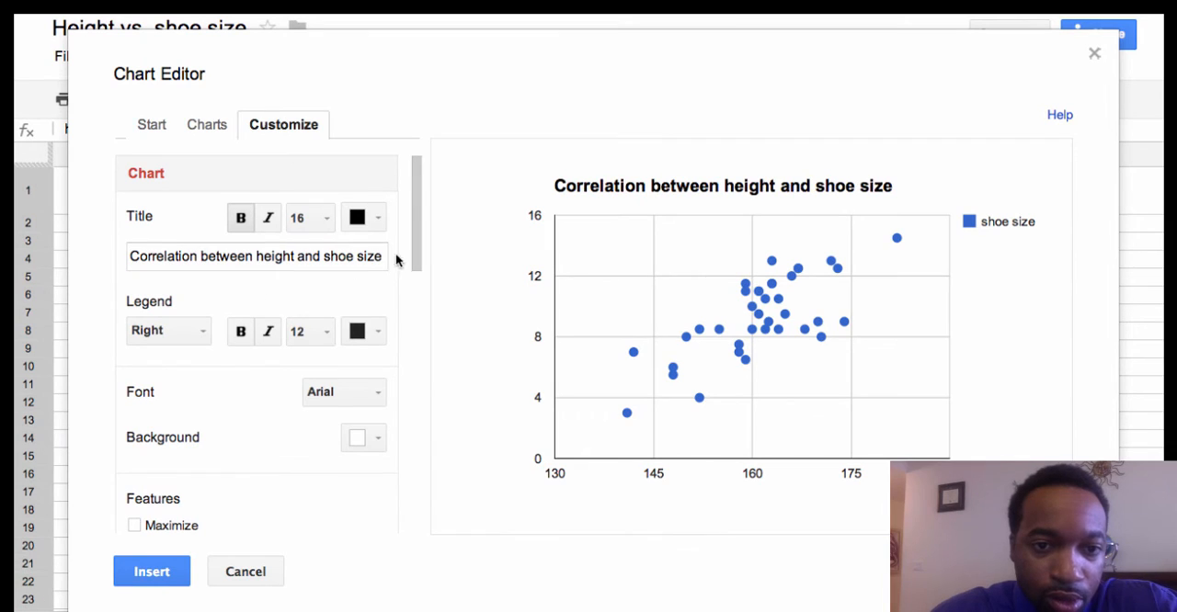
Step: Title the chart's horizontal axis "Height (cm)"
left_click_drag(417, 239, 349, 318)
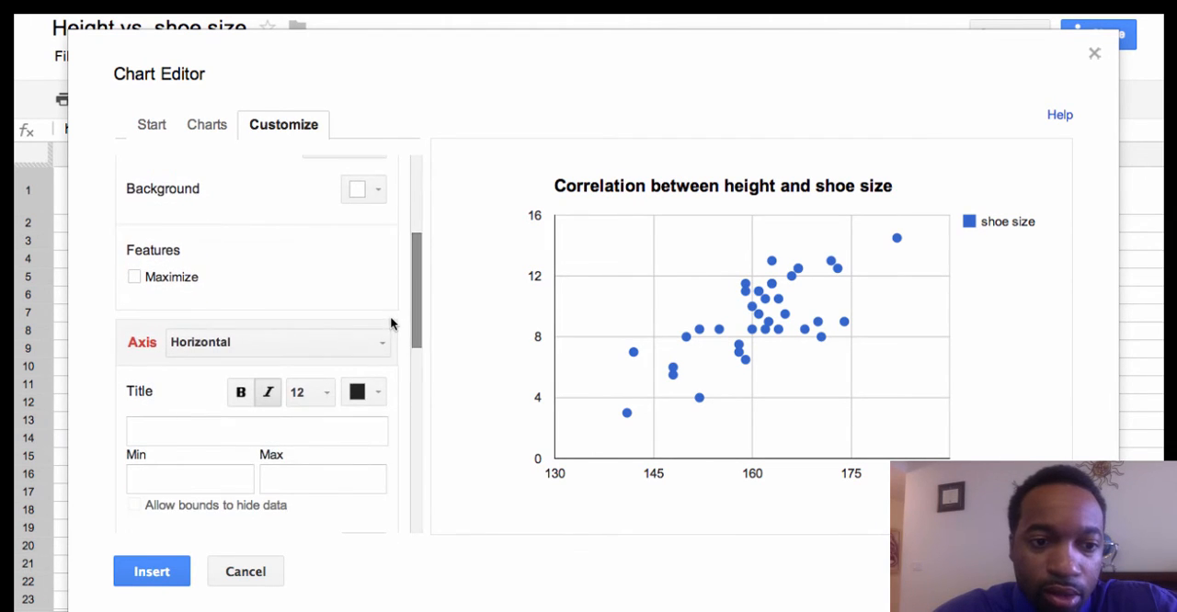
left_click(250, 344)
left_click(226, 379)
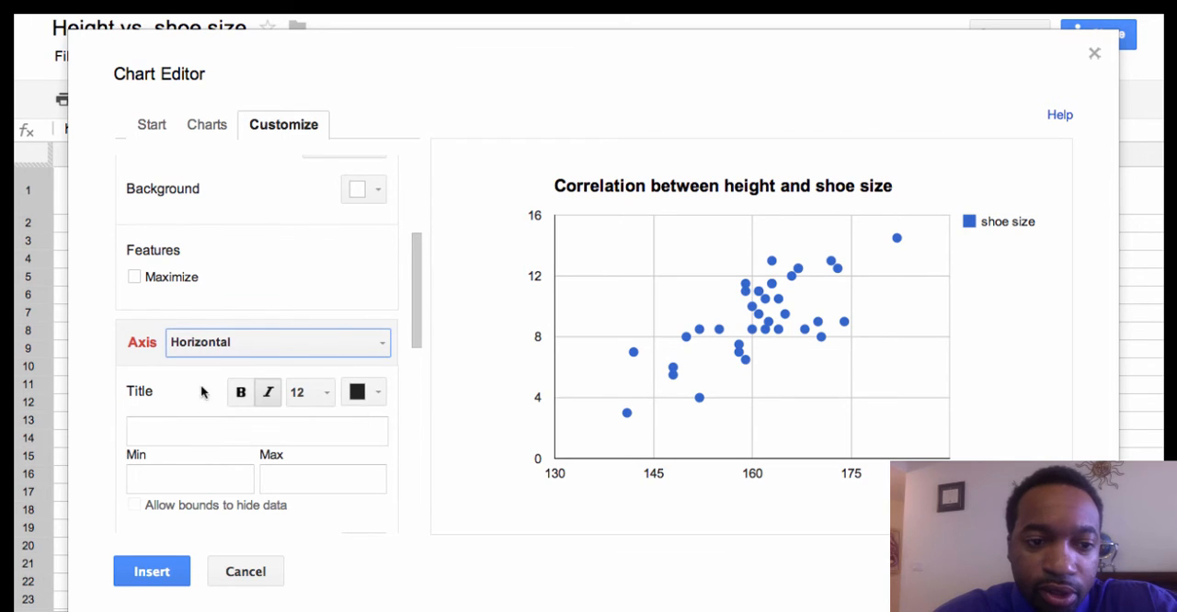
left_click(212, 427)
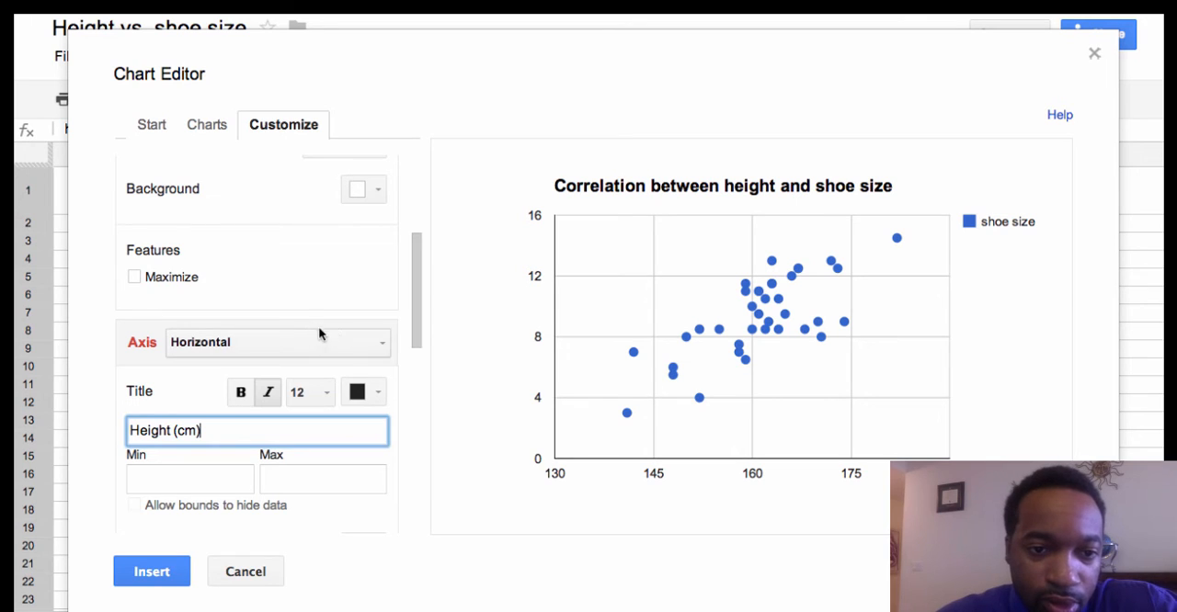
Step: Title the chart's left vertical axis "Shoe Size"
left_click(338, 341)
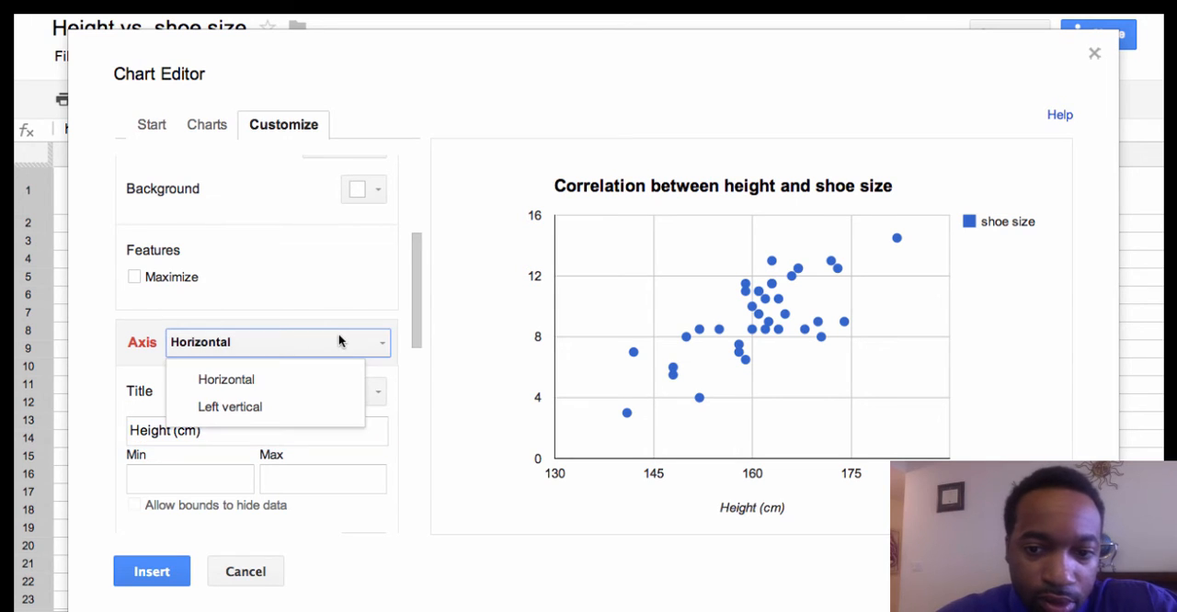
left_click(265, 410)
left_click(235, 430)
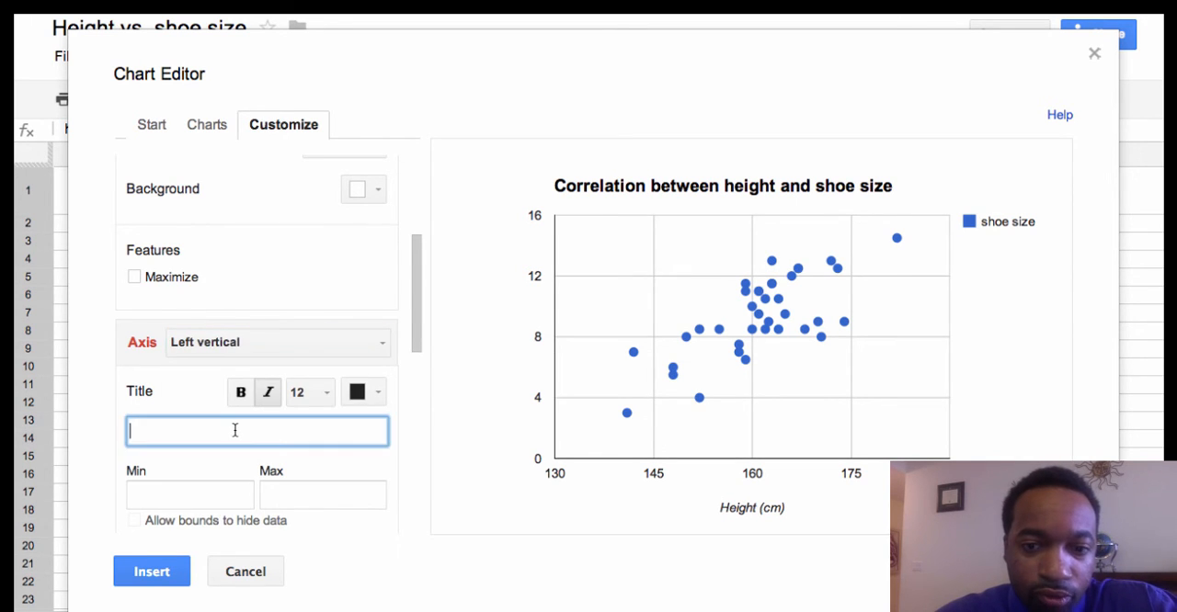
type("S")
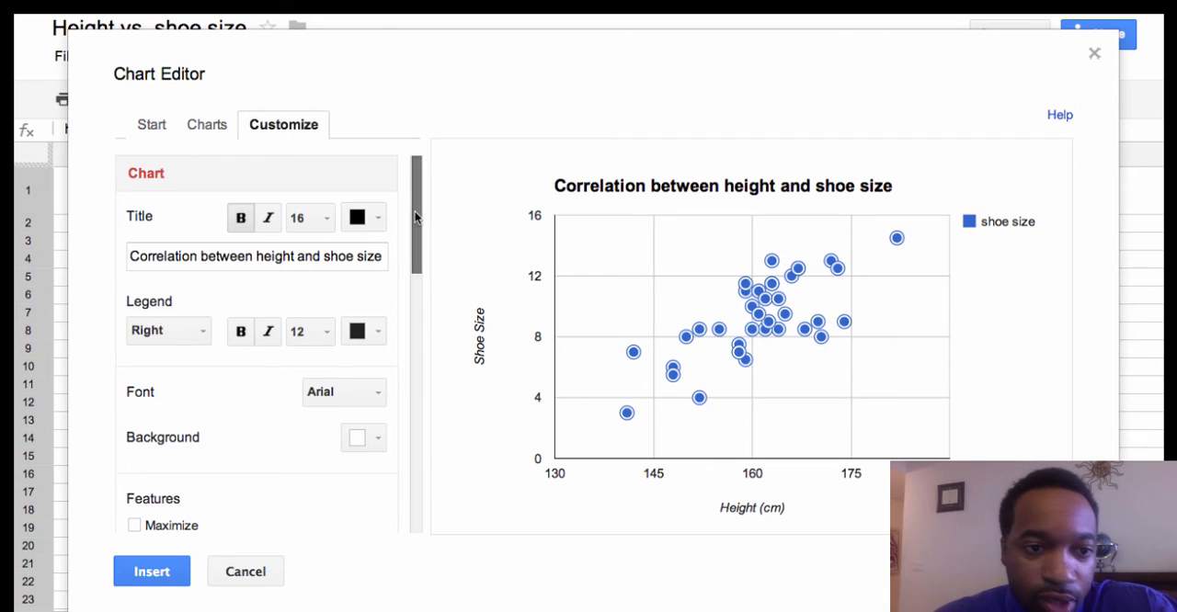
Step: Remove the chart's legend by setting it to None
scroll(417, 218, "down", 1)
left_click(171, 316)
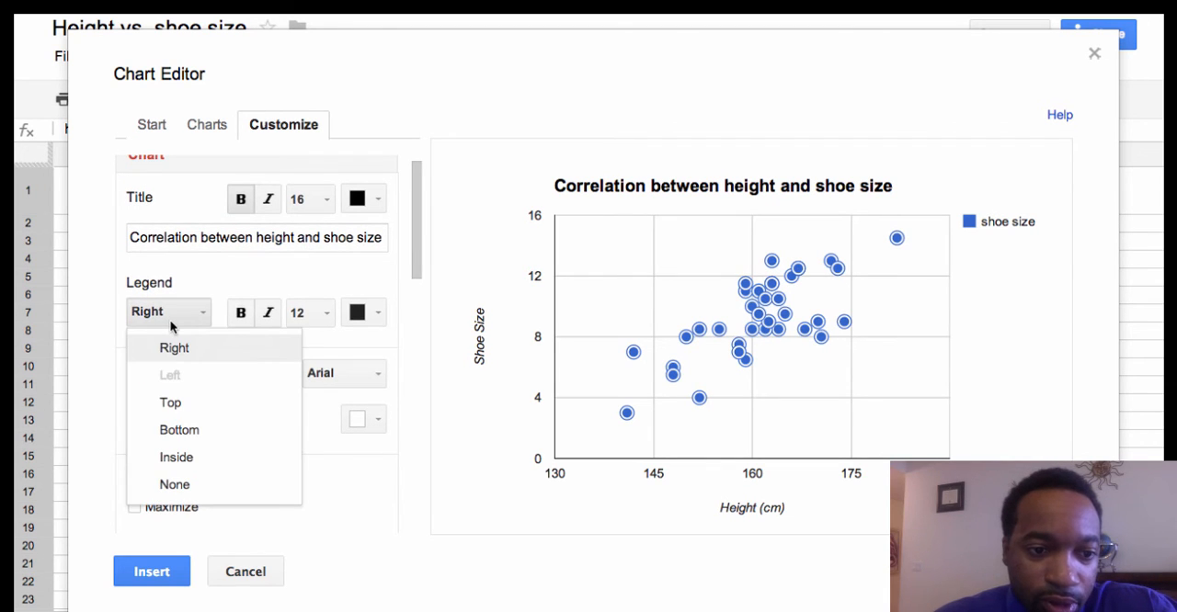
left_click(174, 485)
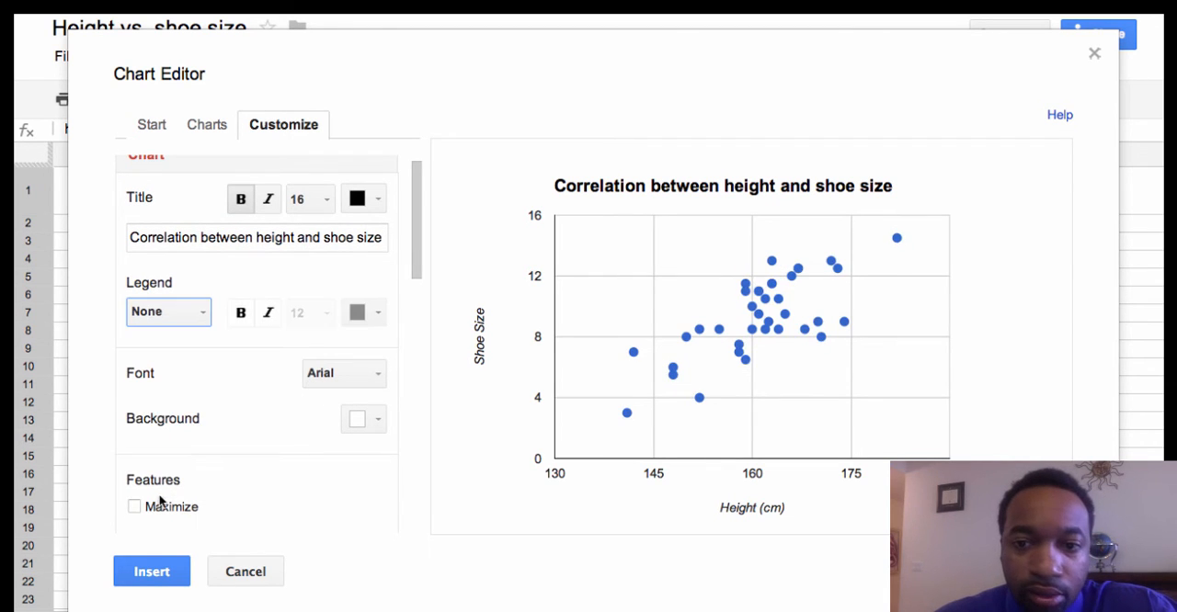
Step: Insert the finished scatter chart into the sheet and move it clear of the data, over columns E to H
left_click(163, 580)
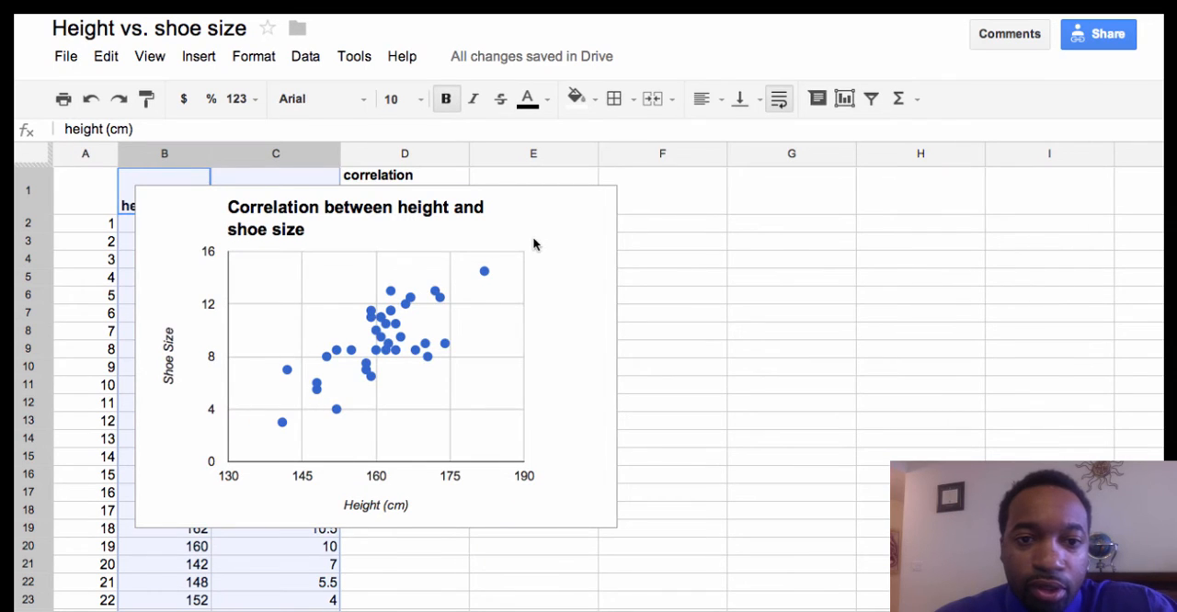
left_click(521, 204)
left_click_drag(521, 204, 881, 204)
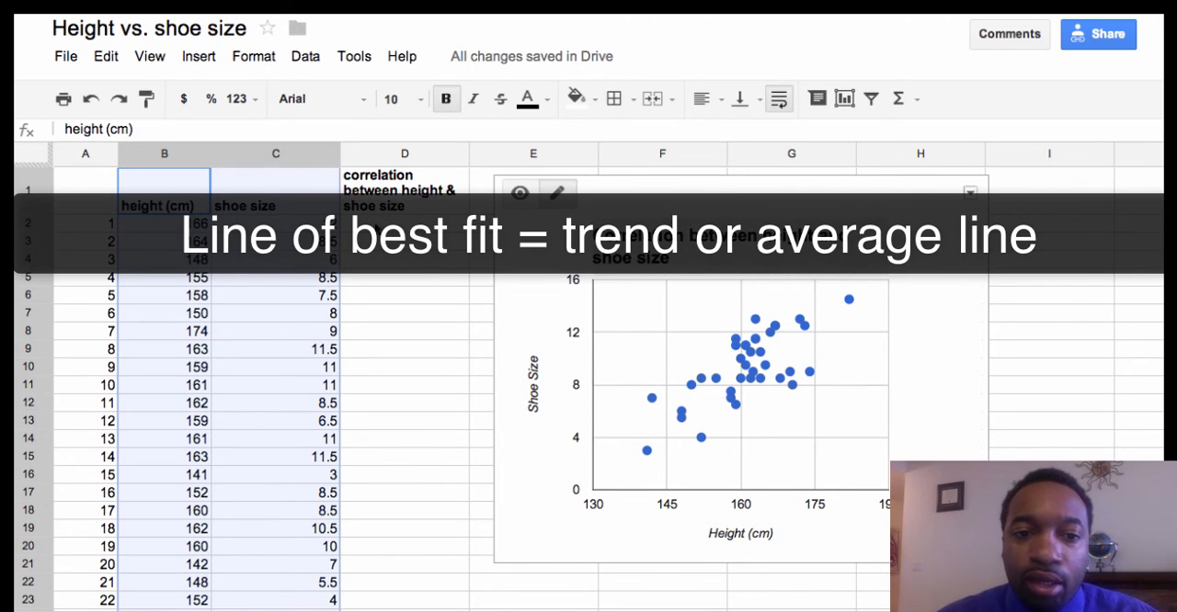
Step: Enter the formula =CORREL(B:B,C:C) in cell D2 to calculate the correlation between height and shoe size
left_click(376, 228)
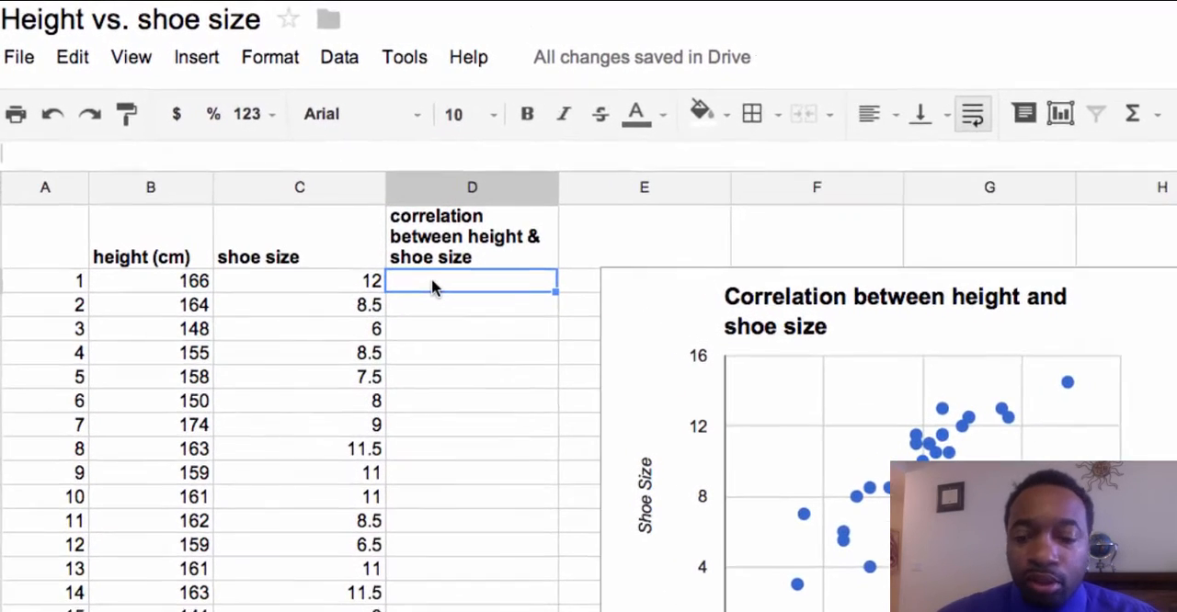
type("=")
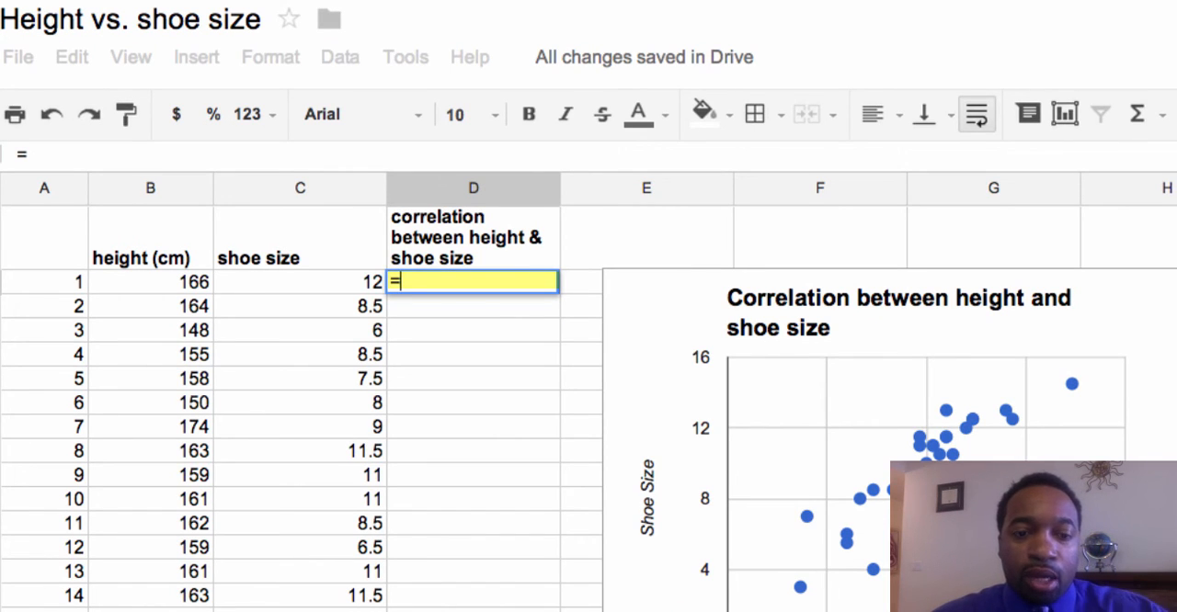
type("corr")
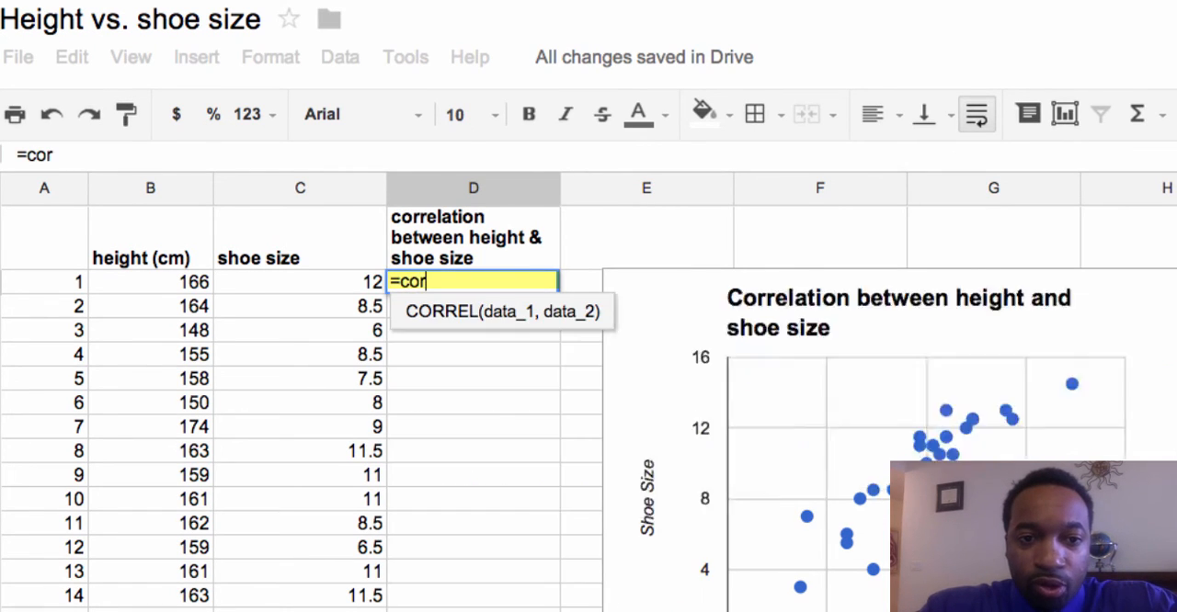
left_click(460, 319)
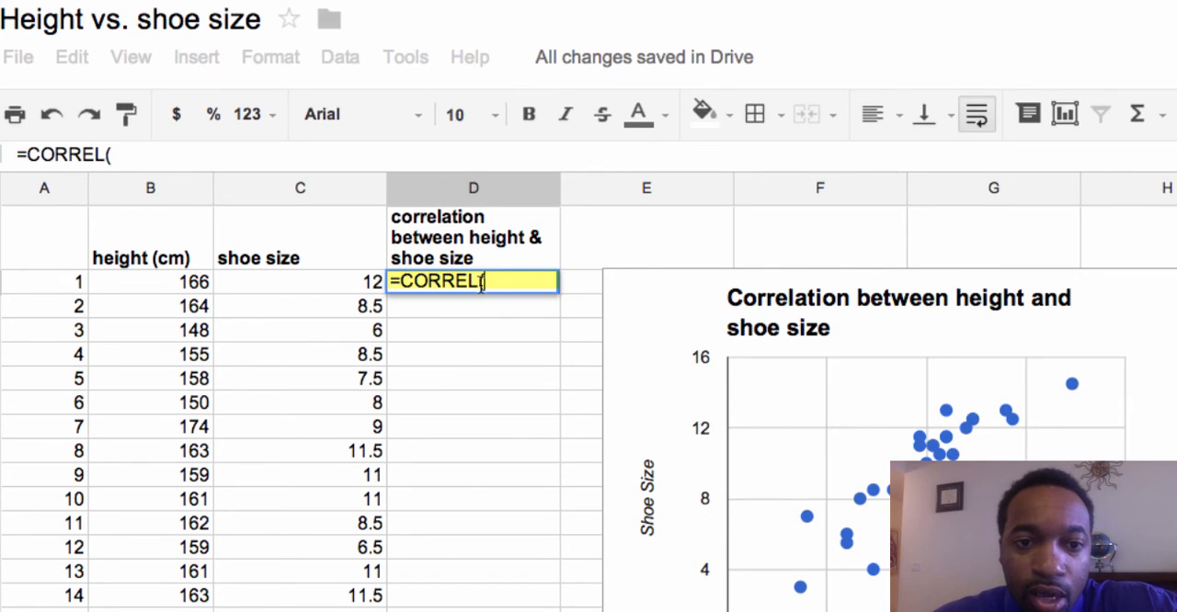
left_click(128, 189)
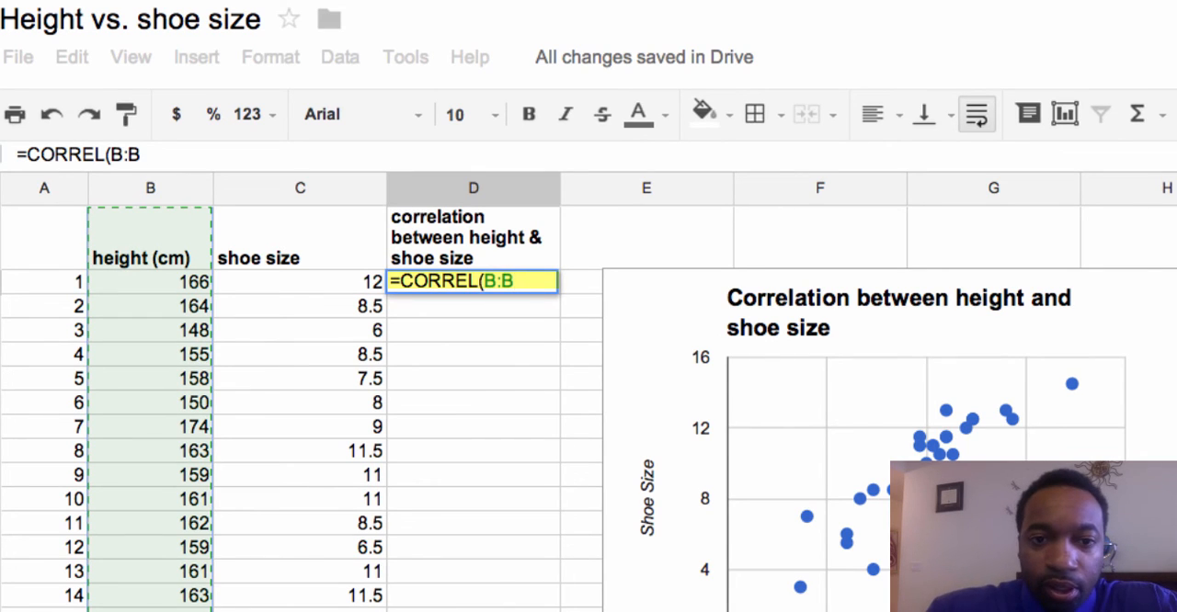
type(",")
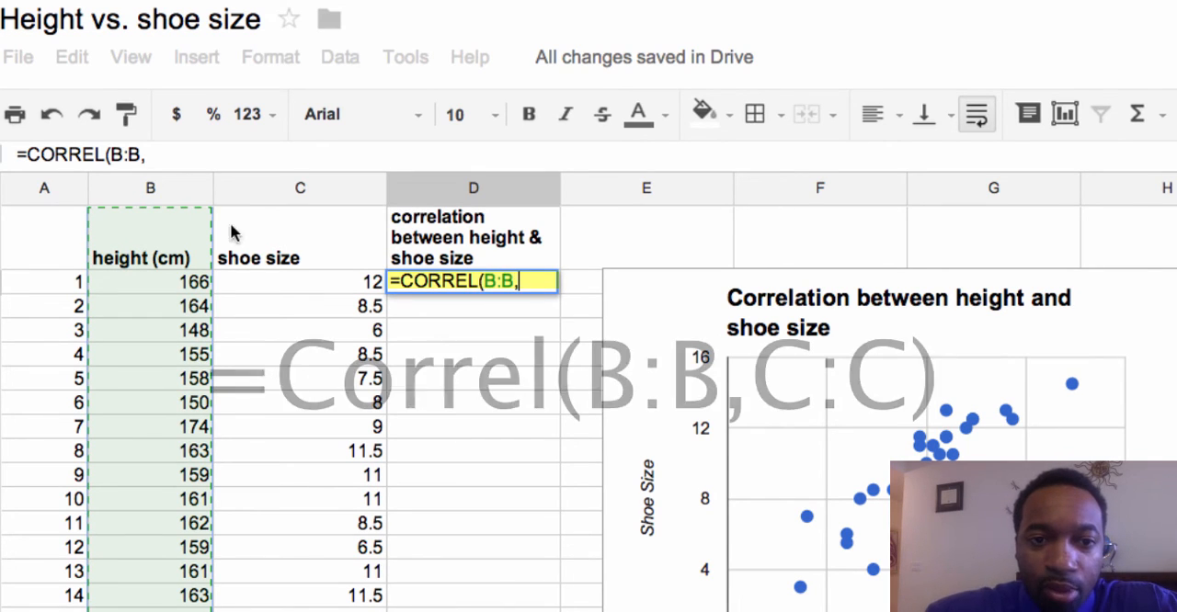
left_click(266, 189)
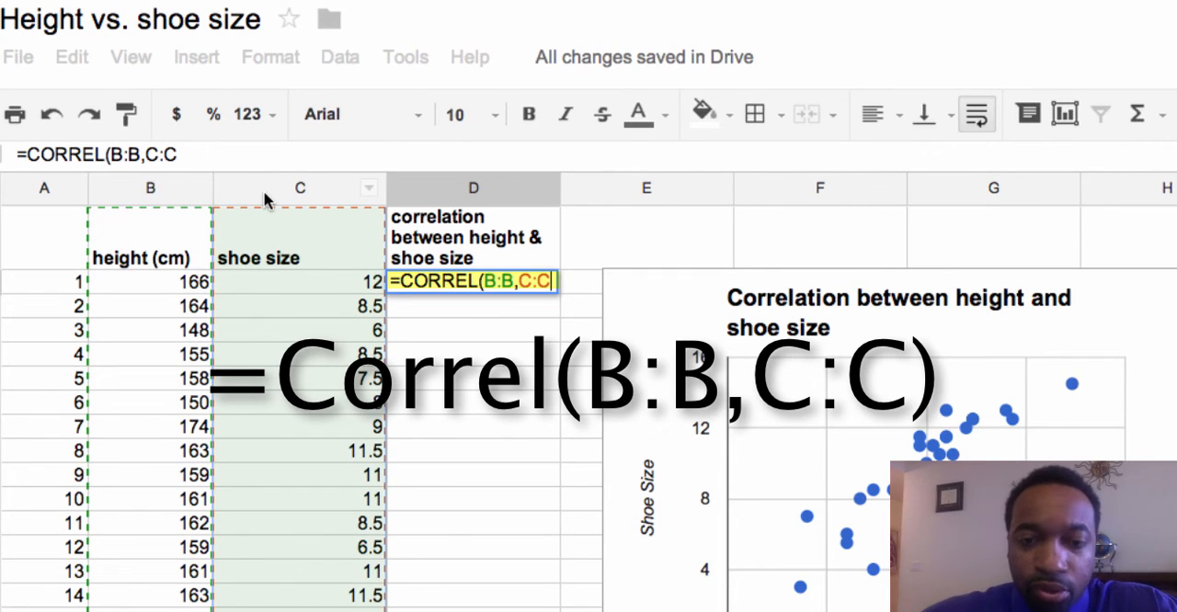
type(")")
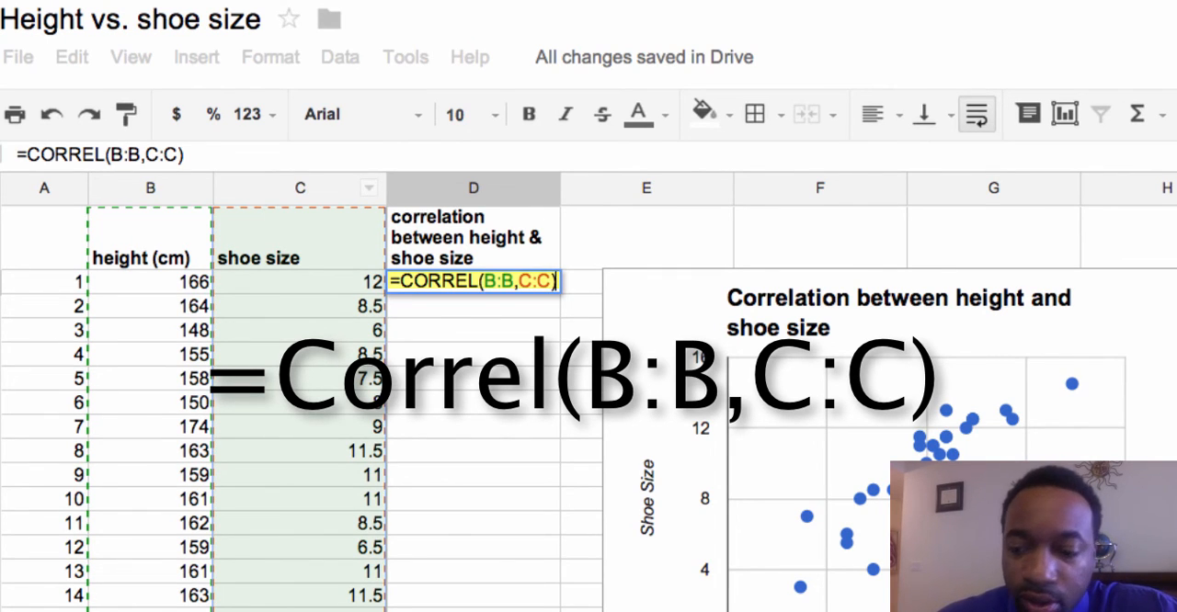
key("Return")
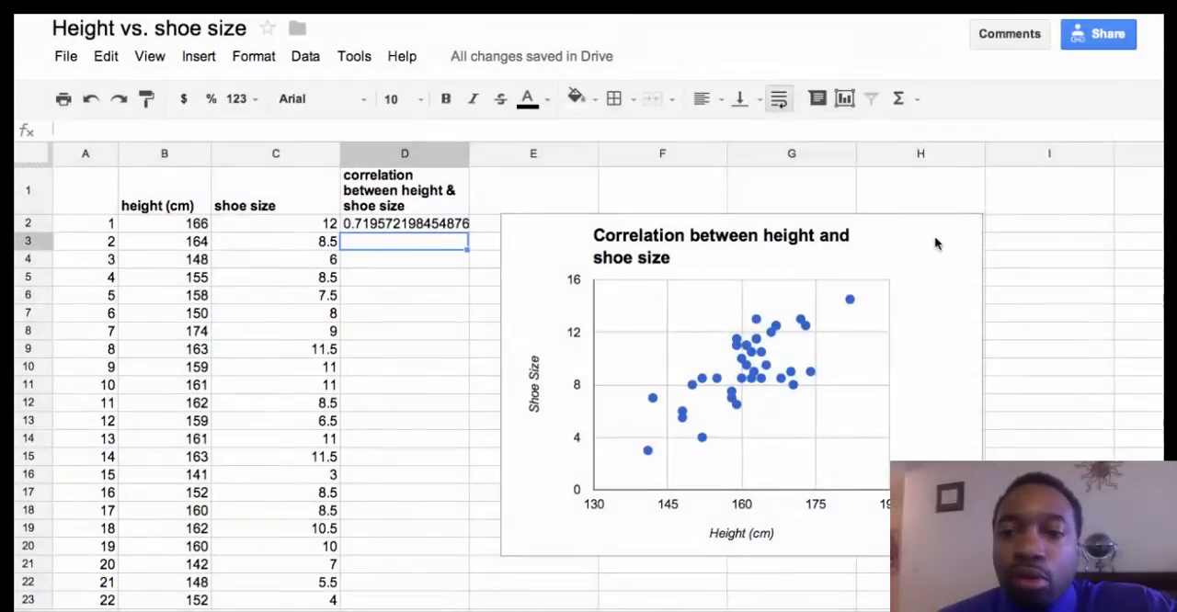
Step: Save the scatter chart as an image named "correlation" in the Desktop folder
left_click(953, 226)
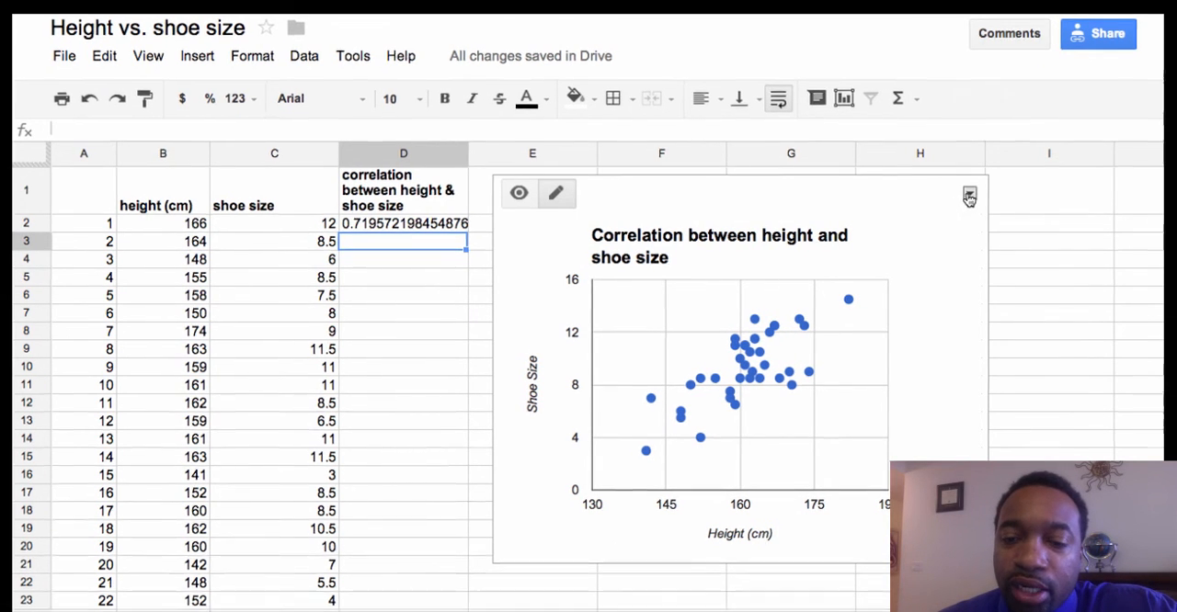
left_click(971, 193)
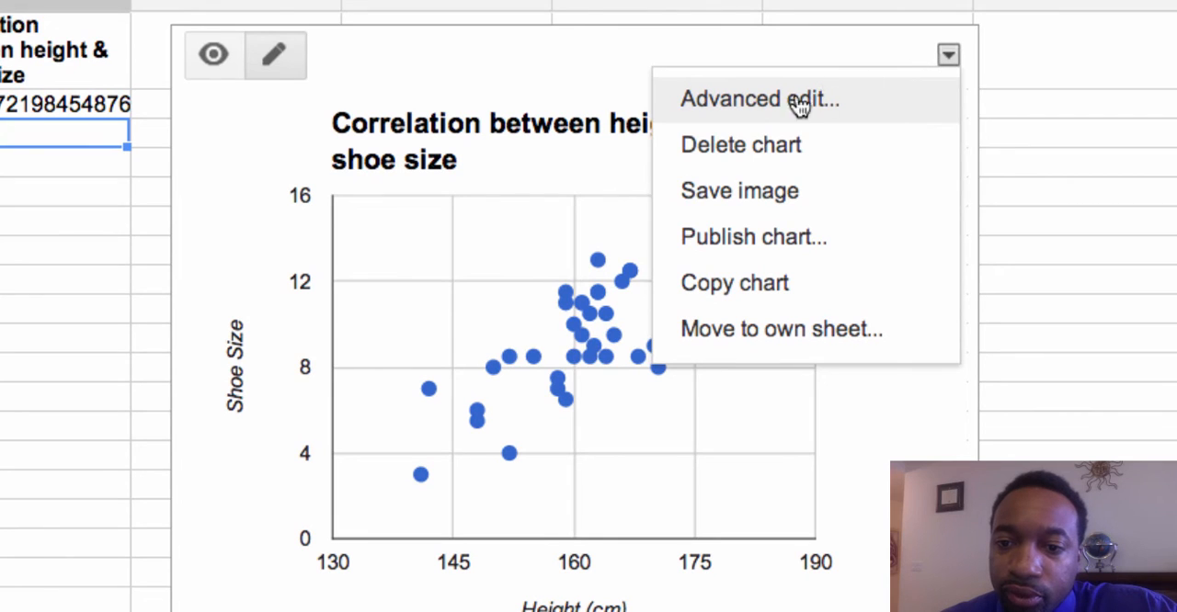
left_click(743, 191)
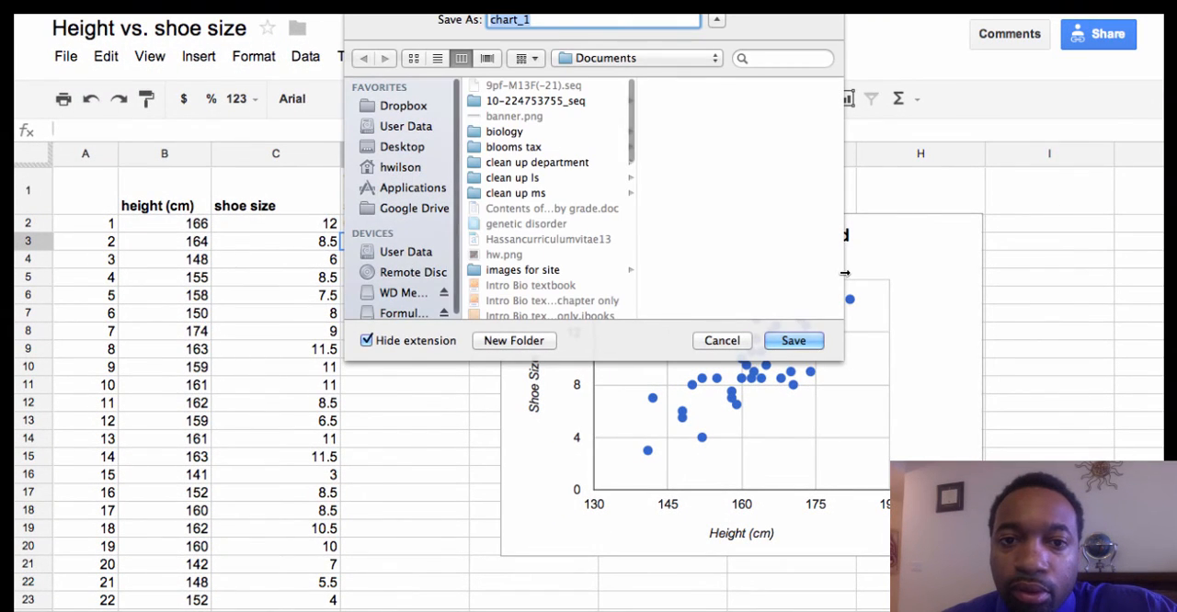
left_click(401, 146)
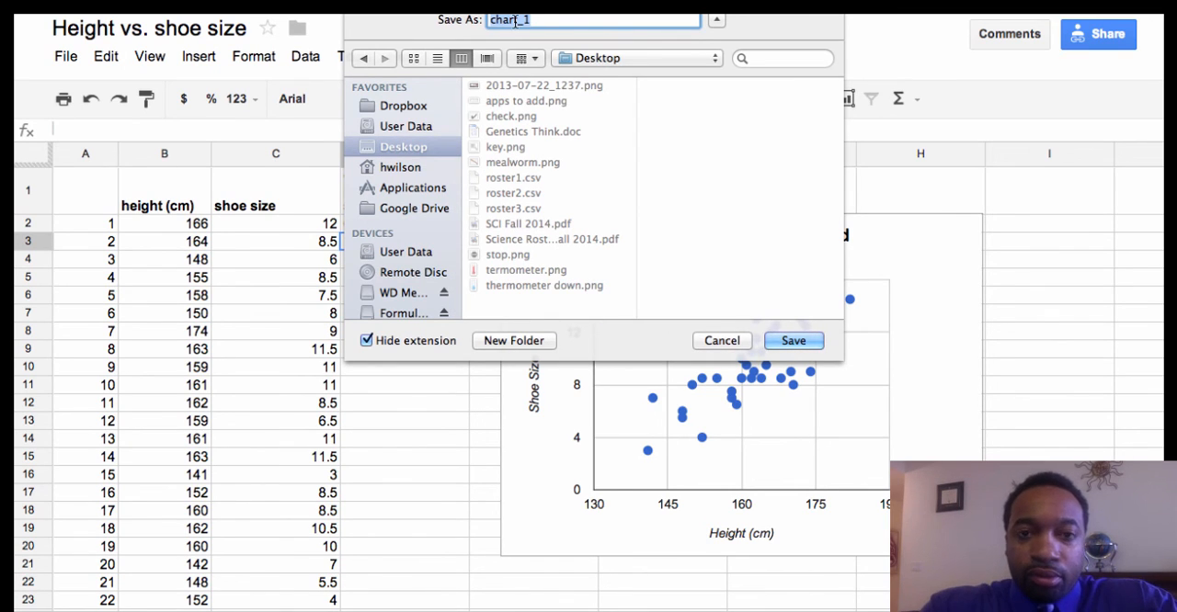
type("correlation")
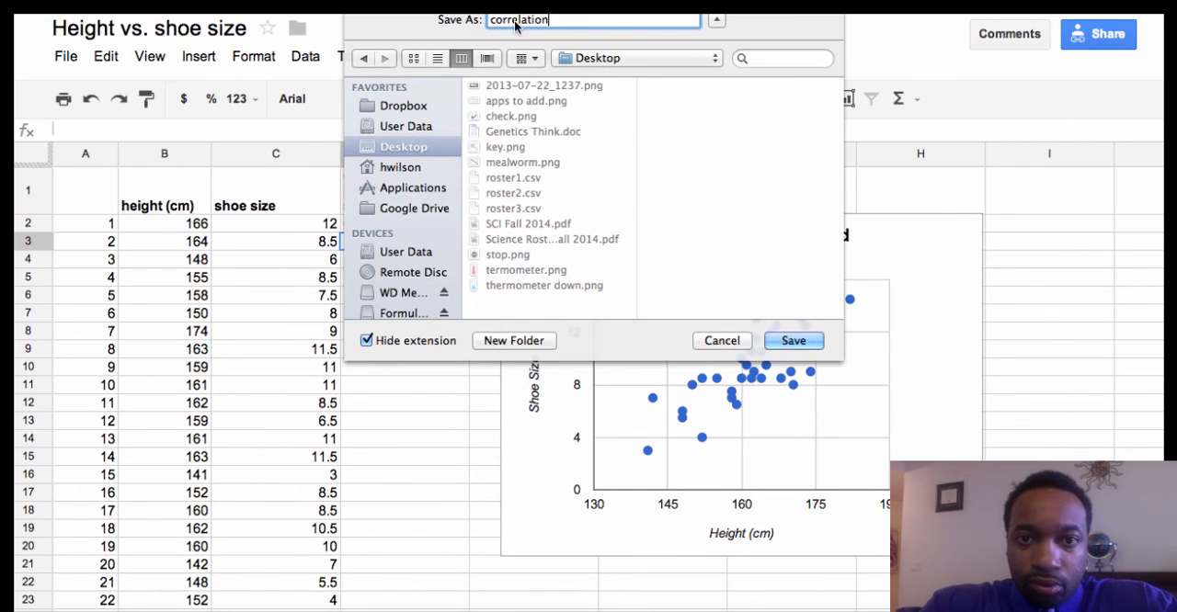
left_click(802, 345)
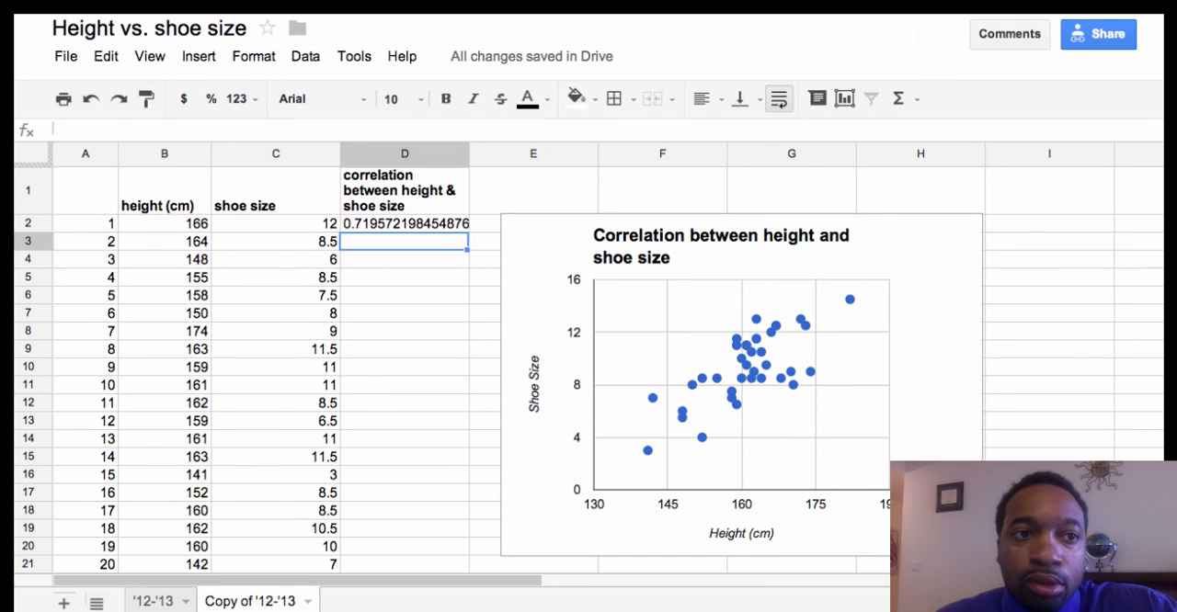
Step: Switch to the desktop, open correlation.png in Preview and enlarge its window to show the whole chart
key("super+m")
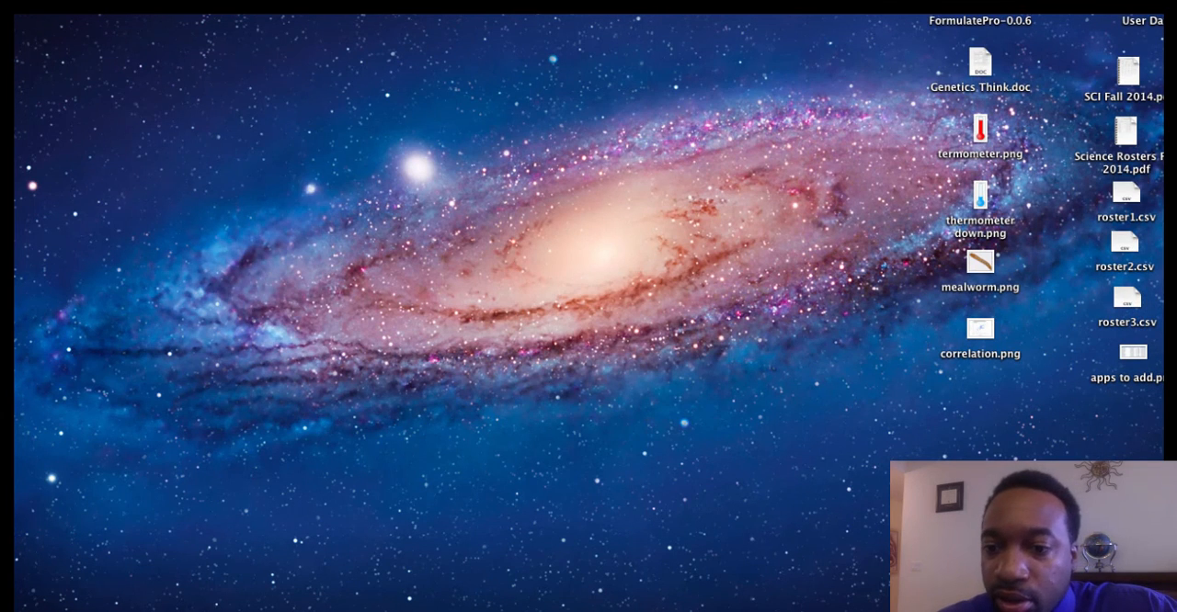
left_click_drag(981, 329, 559, 262)
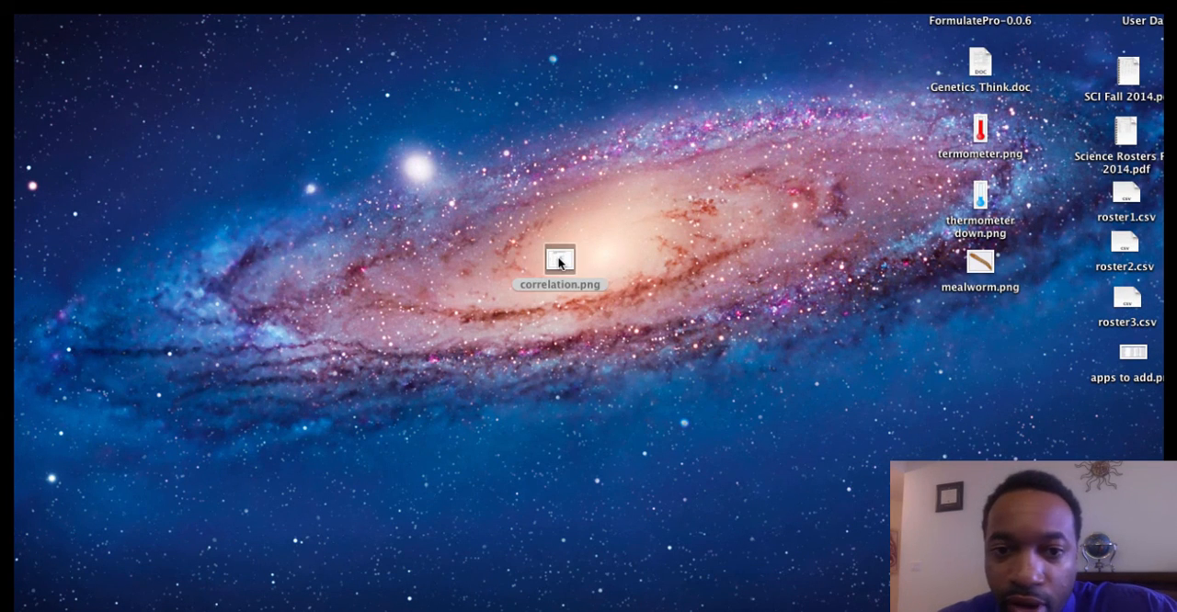
double_click(559, 262)
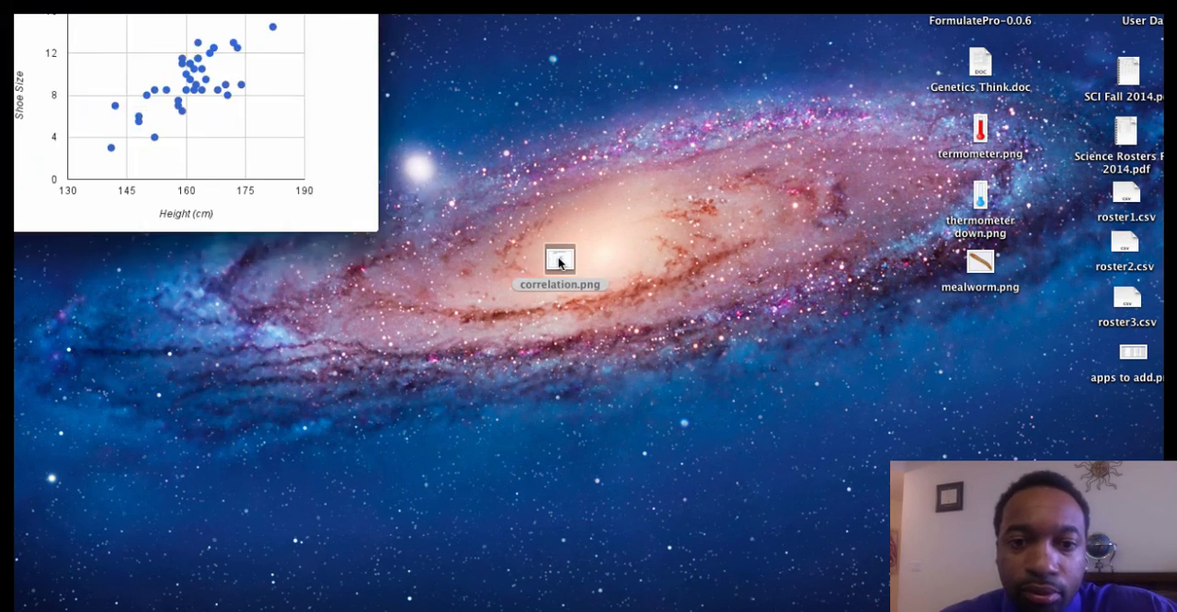
left_click_drag(476, 91, 568, 91)
left_click_drag(703, 400, 859, 534)
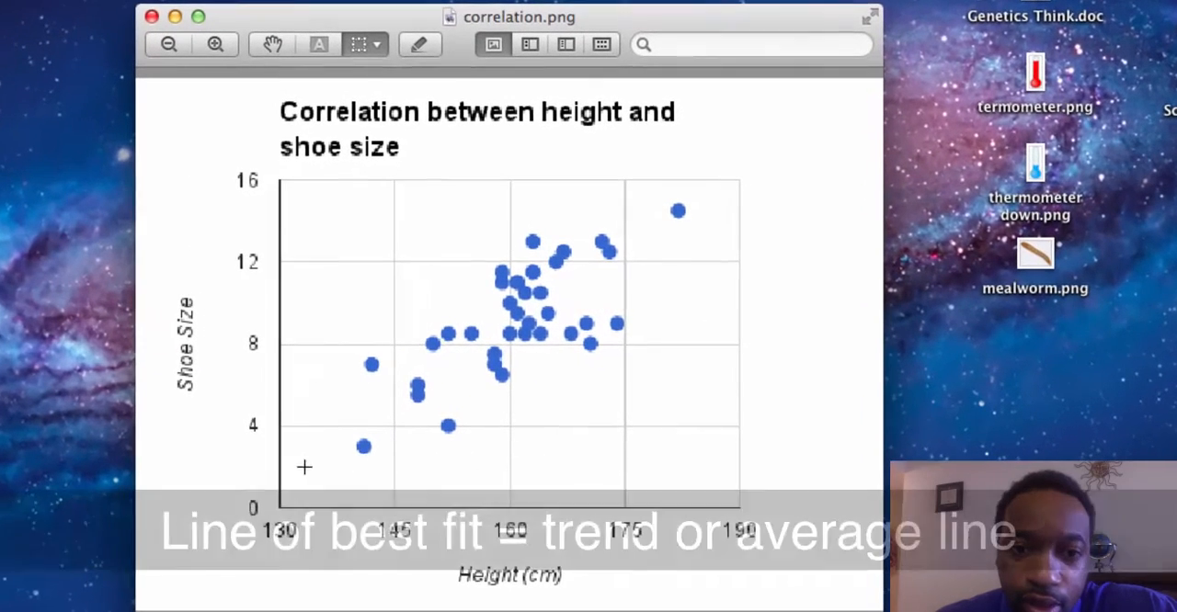
Step: Draw a straight red line of best fit through the points, from about 141 cm and size 4 to about 182 cm and size 15
left_click(418, 46)
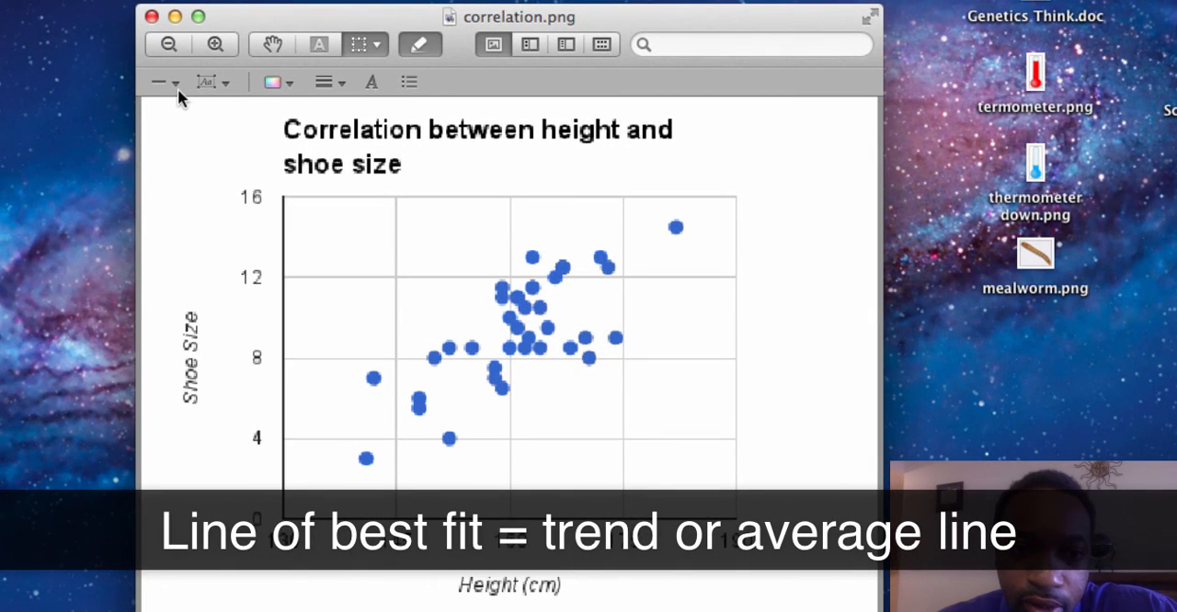
left_click(175, 84)
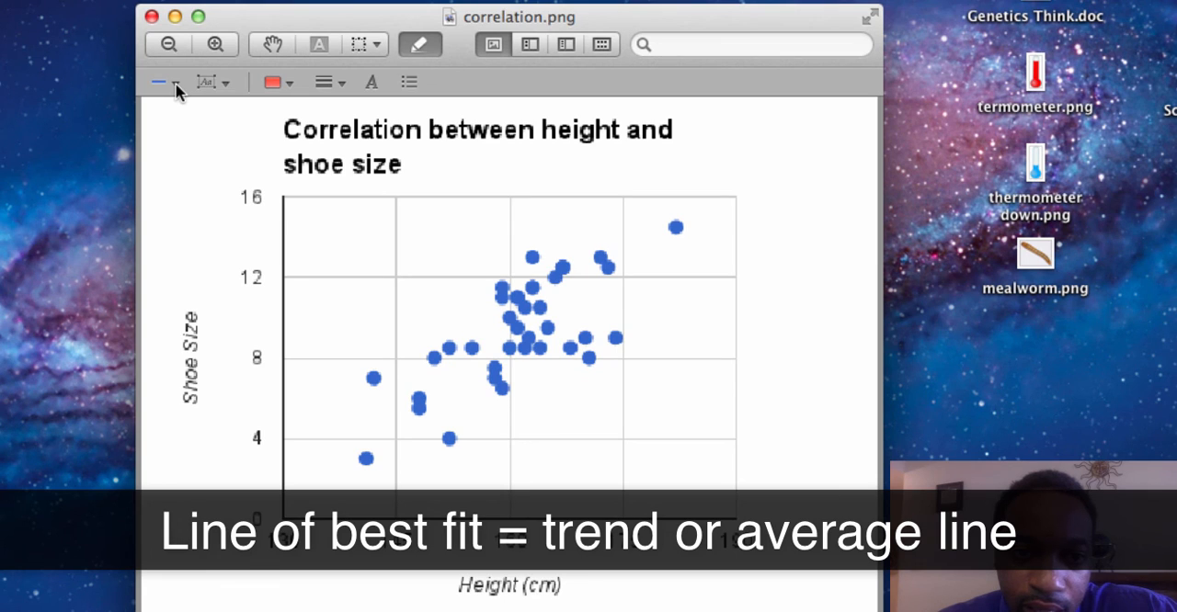
left_click(175, 85)
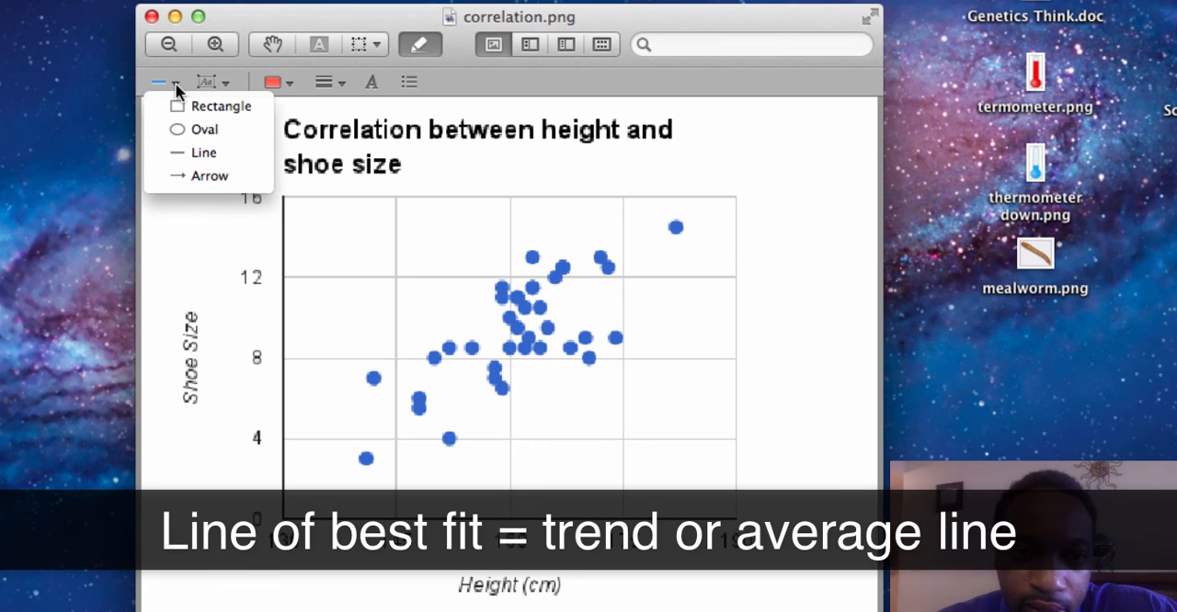
left_click(196, 161)
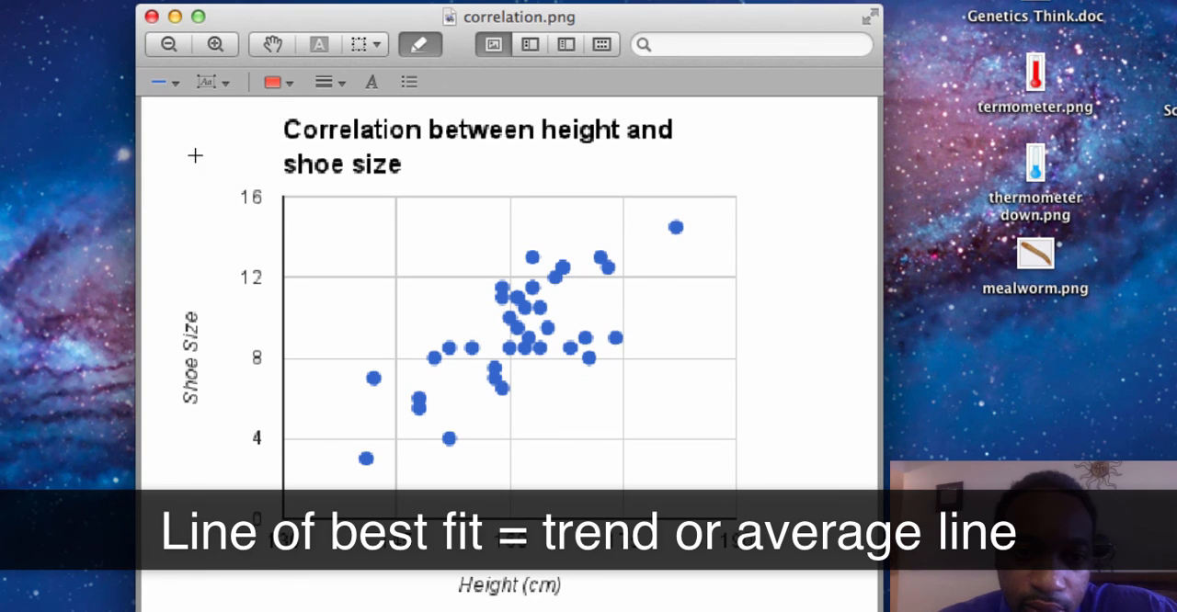
left_click(289, 83)
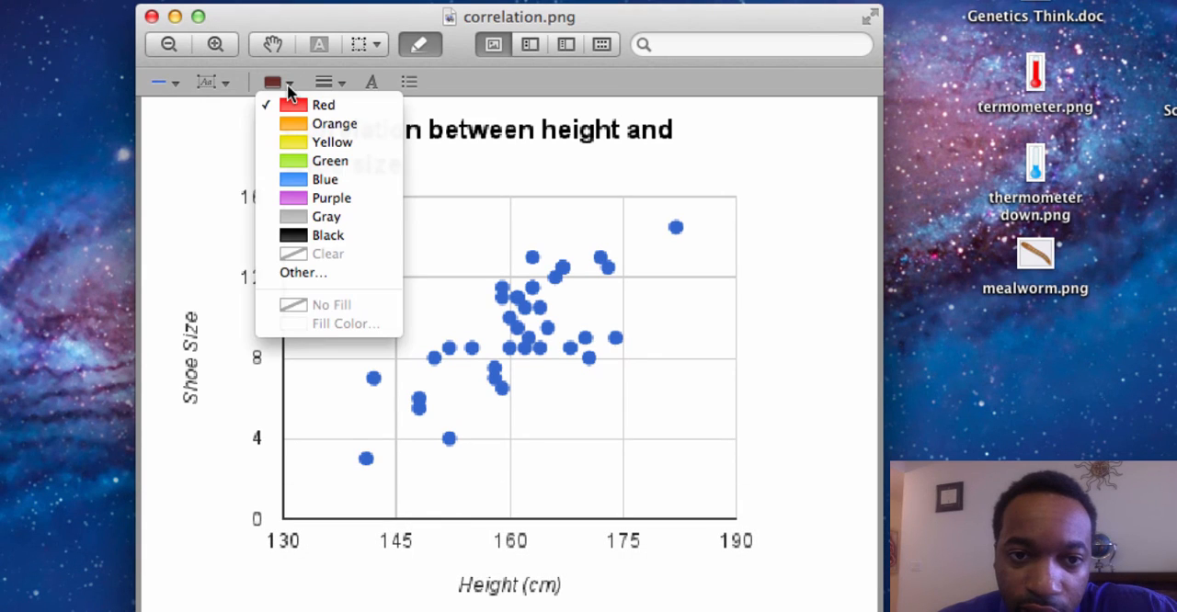
left_click(317, 105)
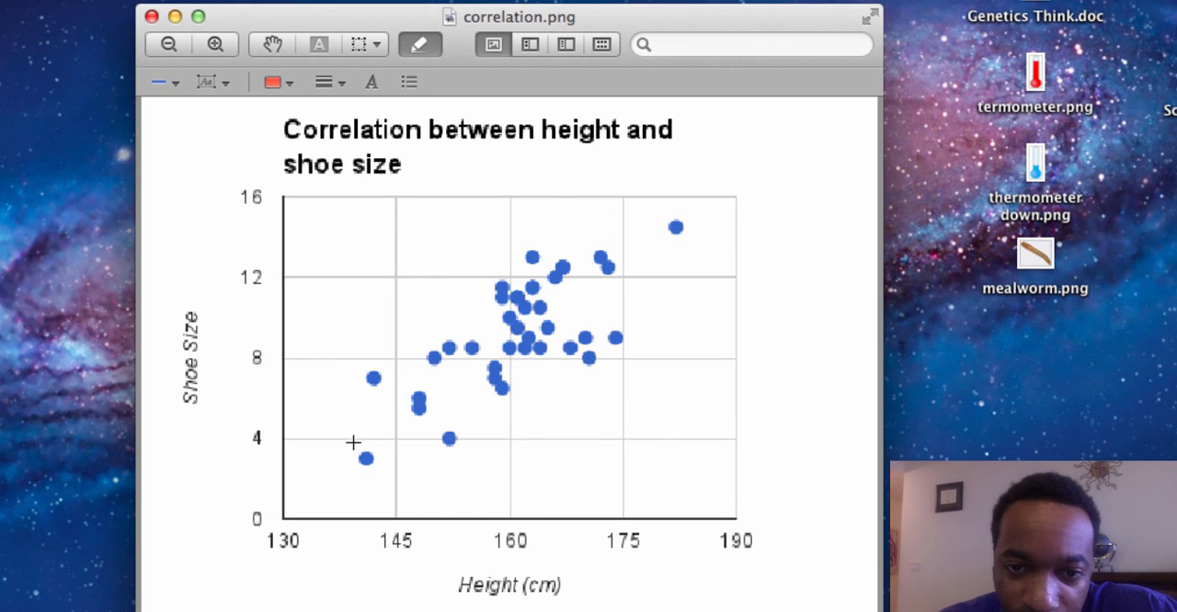
mouse_move(363, 432)
left_mouse_down()
mouse_move(396, 391)
mouse_move(513, 337)
mouse_move(676, 221)
left_mouse_up()
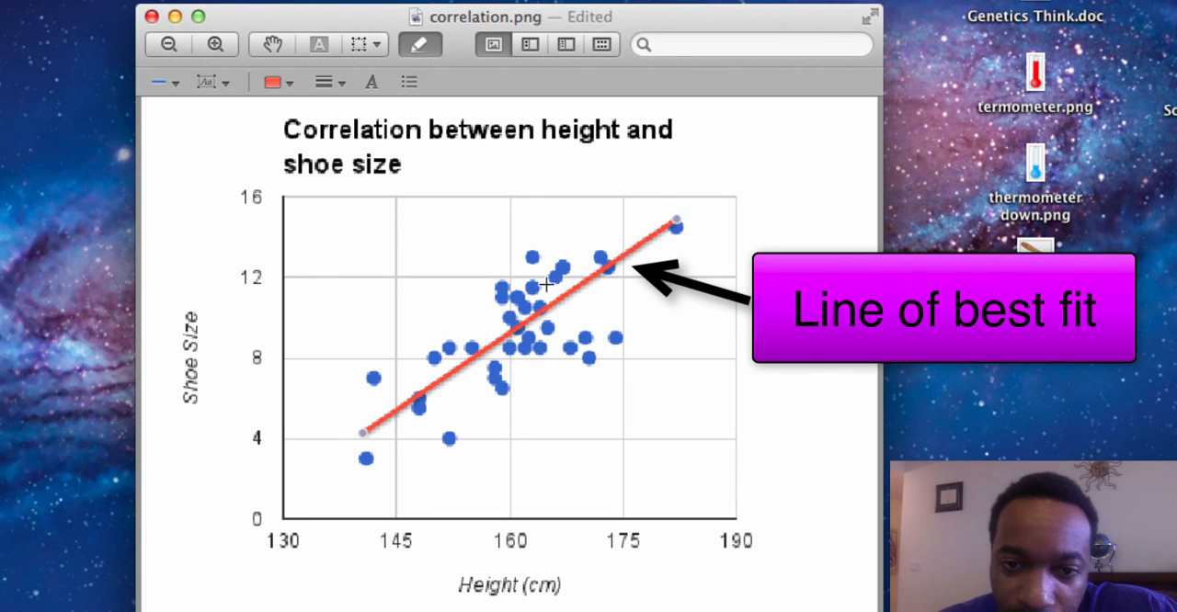